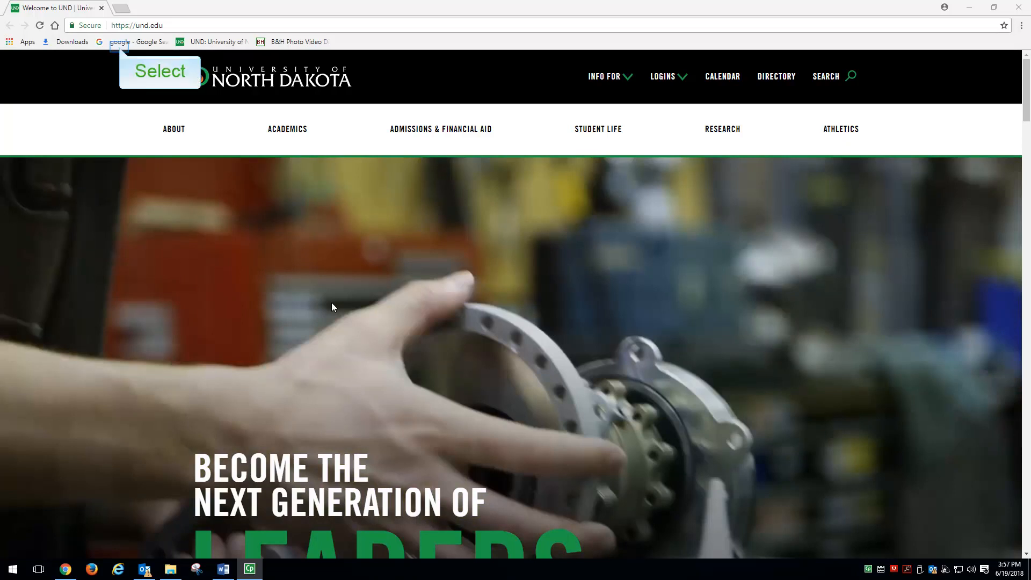
- Search Google for "und qualtrics" and open the university's Qualtrics login page from the results
click(120, 43)
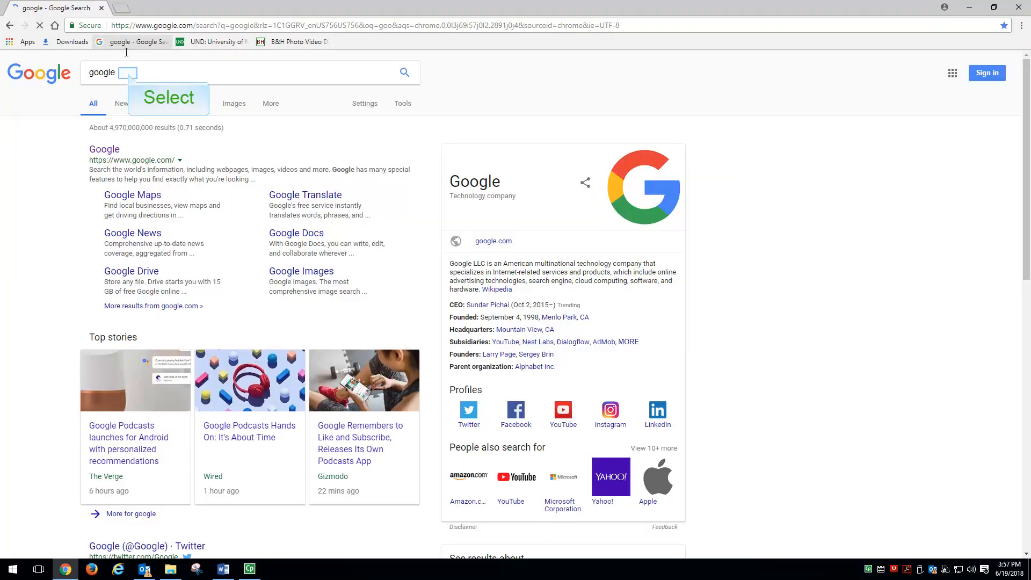
click(128, 73)
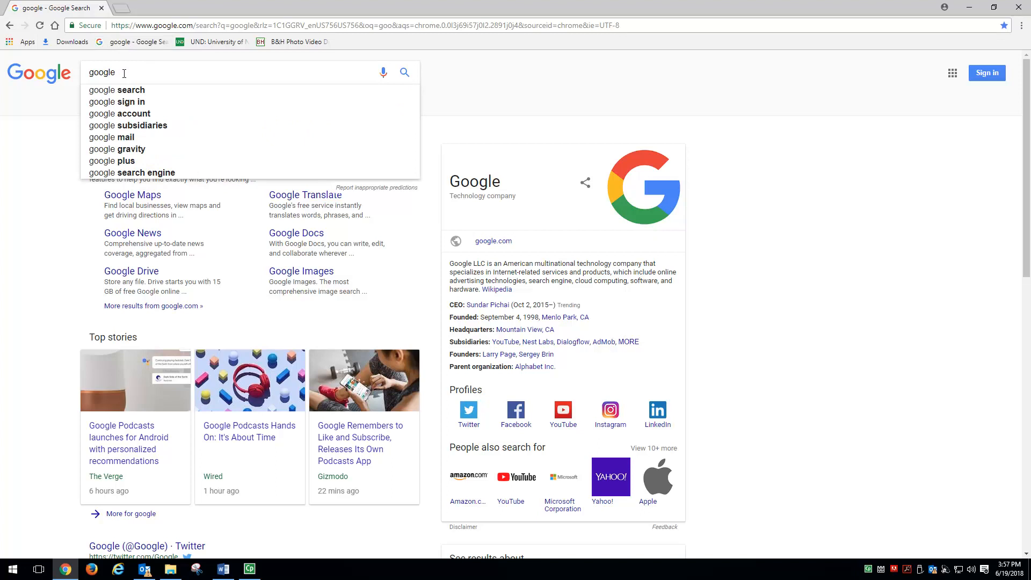
double_click(124, 74)
text(und qu)
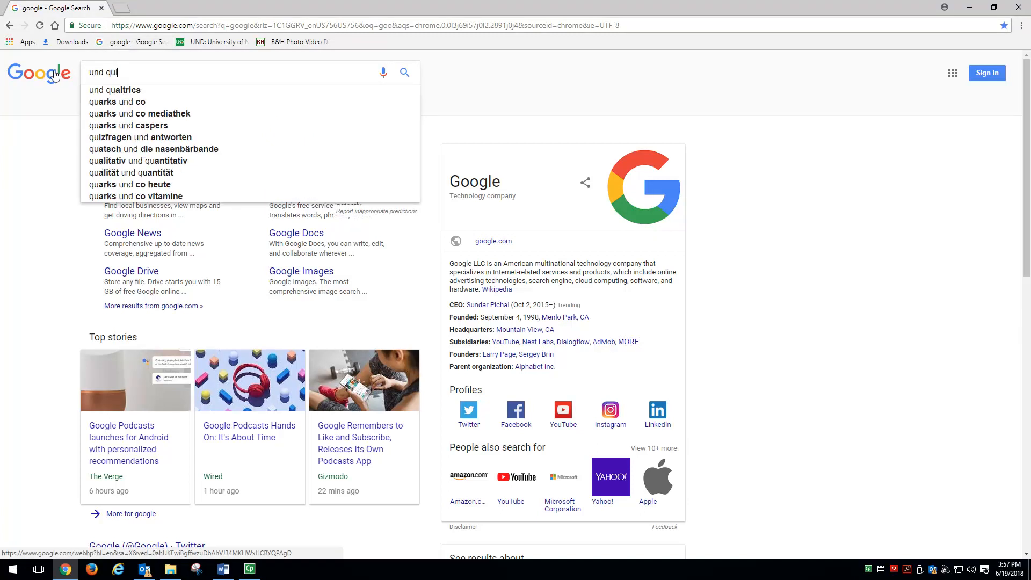
click(103, 90)
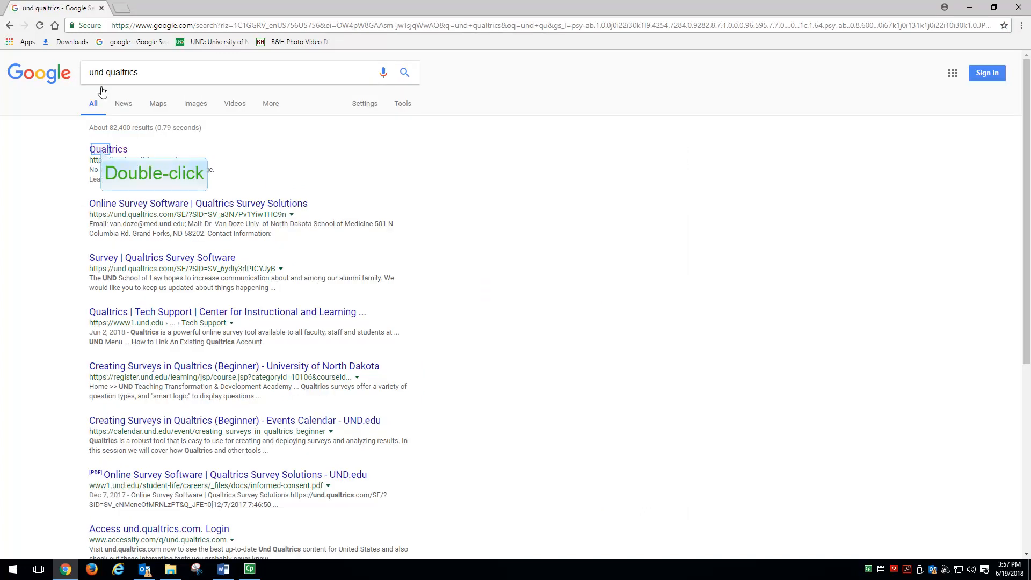
click(102, 152)
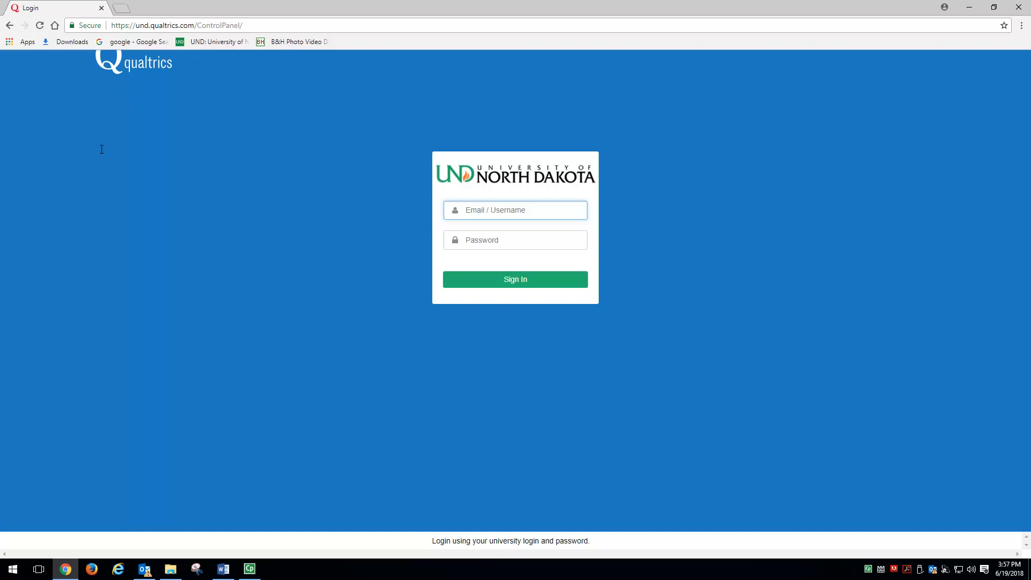
- Sign in to Qualtrics with the university username and account password, and dismiss the browser's offer to save the password
text(steven.lemire)
key(Tab)
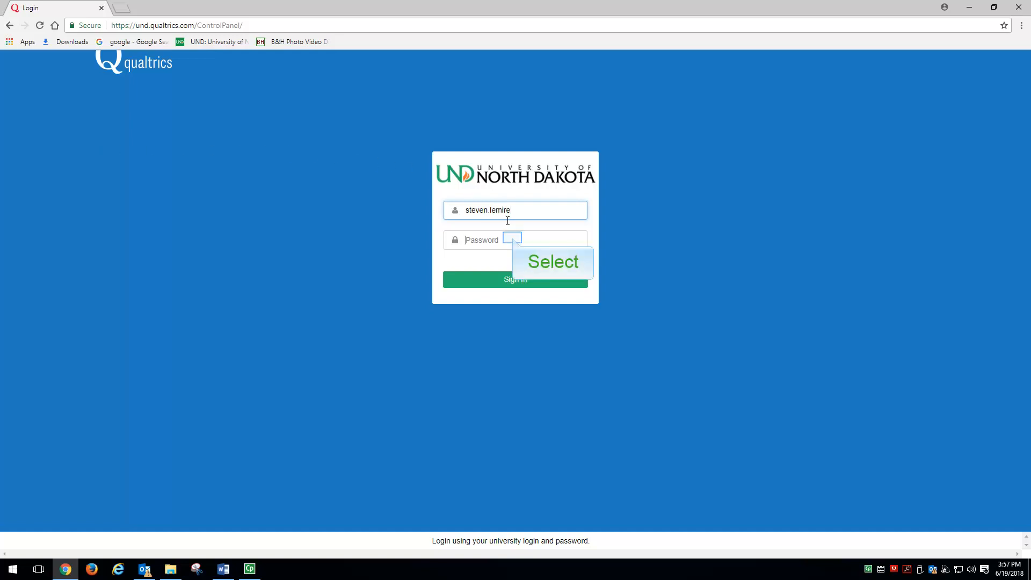
click(513, 238)
text(*******)
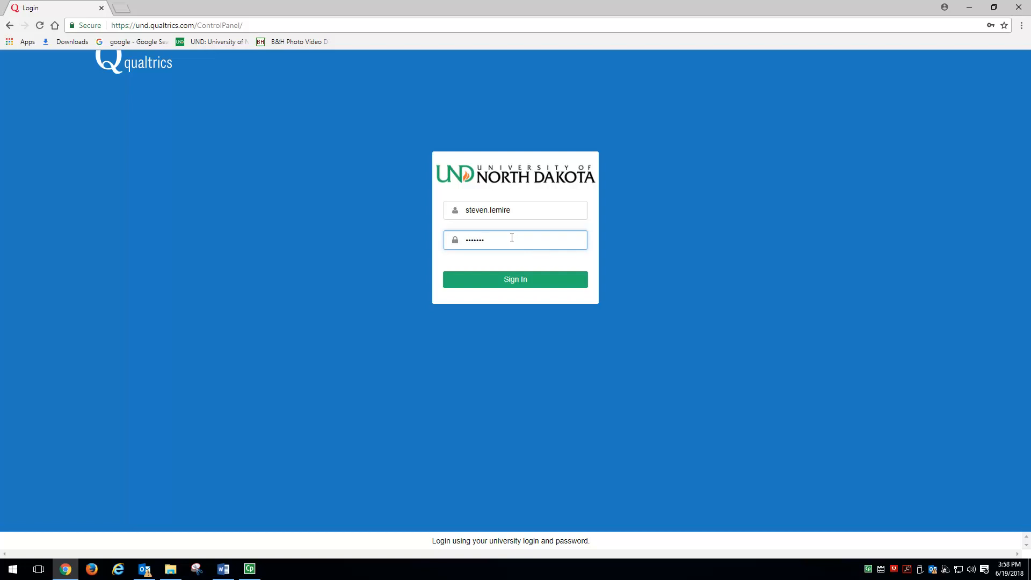
text(*****)
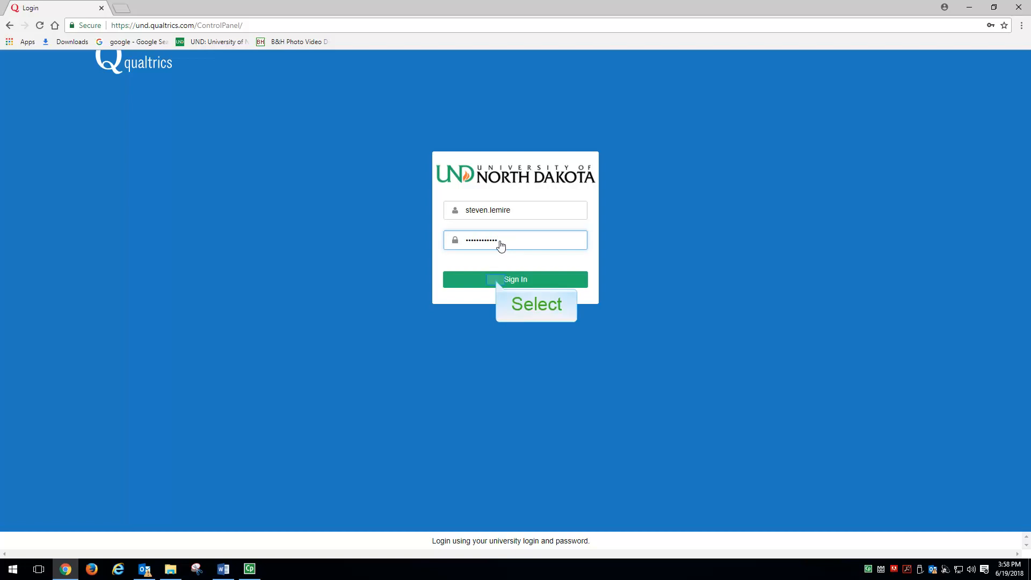
click(495, 279)
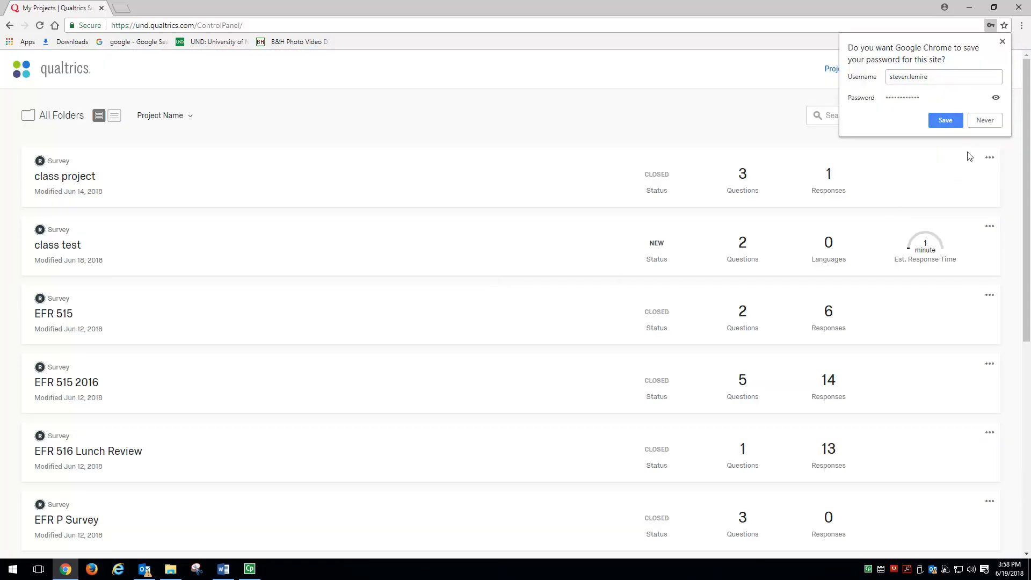
click(1001, 42)
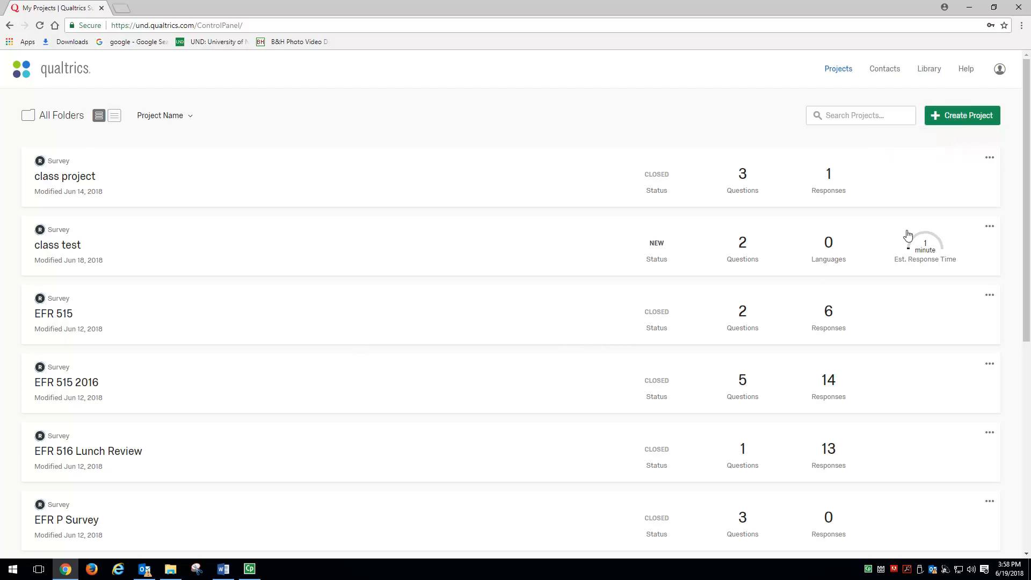
- Create a blank survey project named "Research Project I 2018"
click(959, 122)
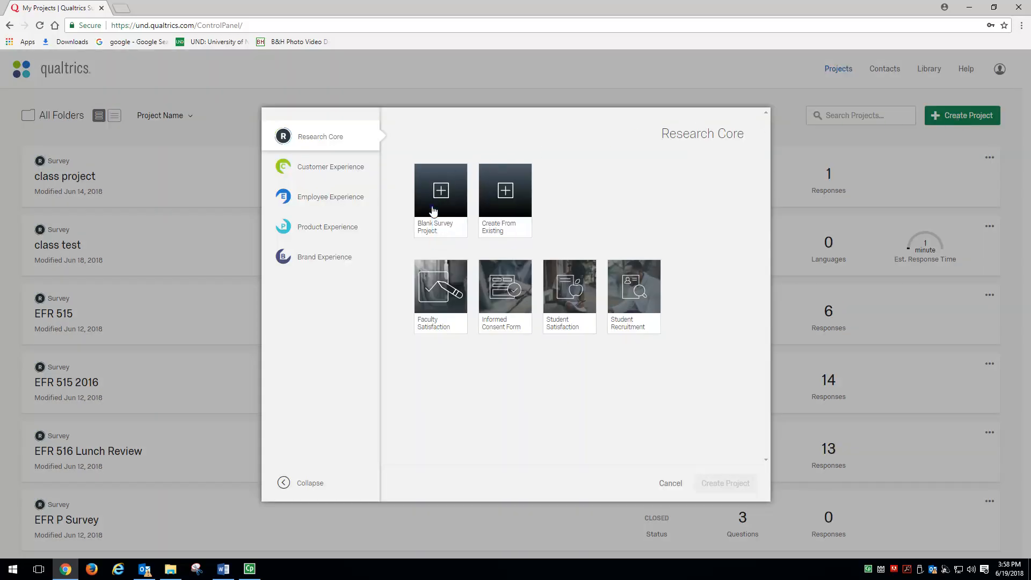
click(434, 211)
click(427, 248)
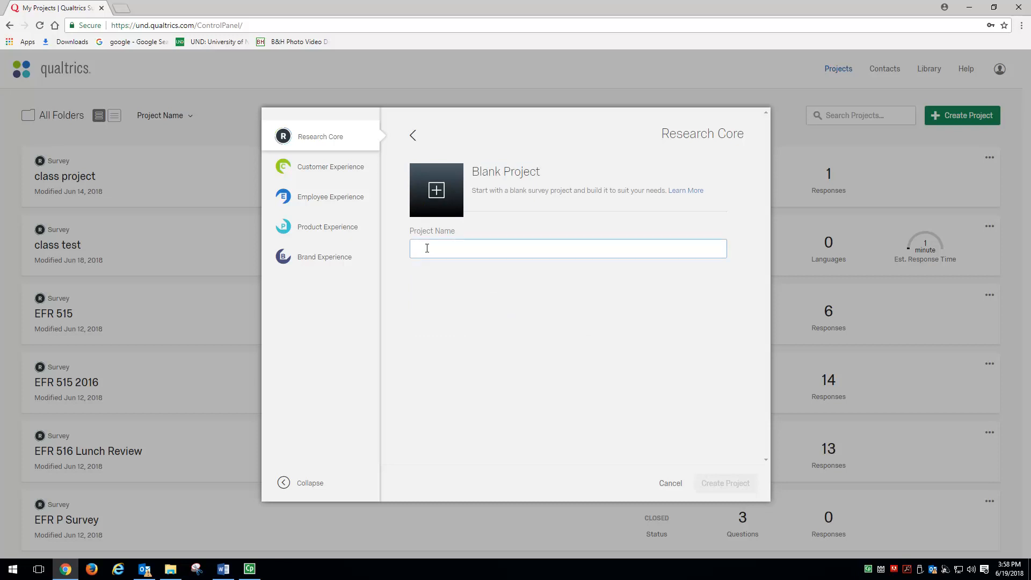
text(N)
key(BackSpace)
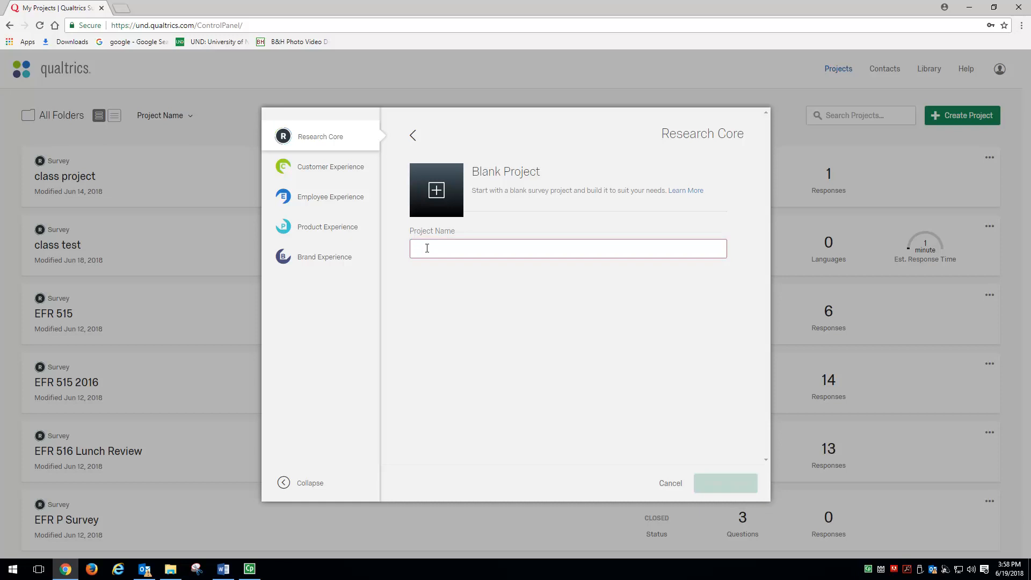
text(Re)
text(search Po)
text(r)
text(roje)
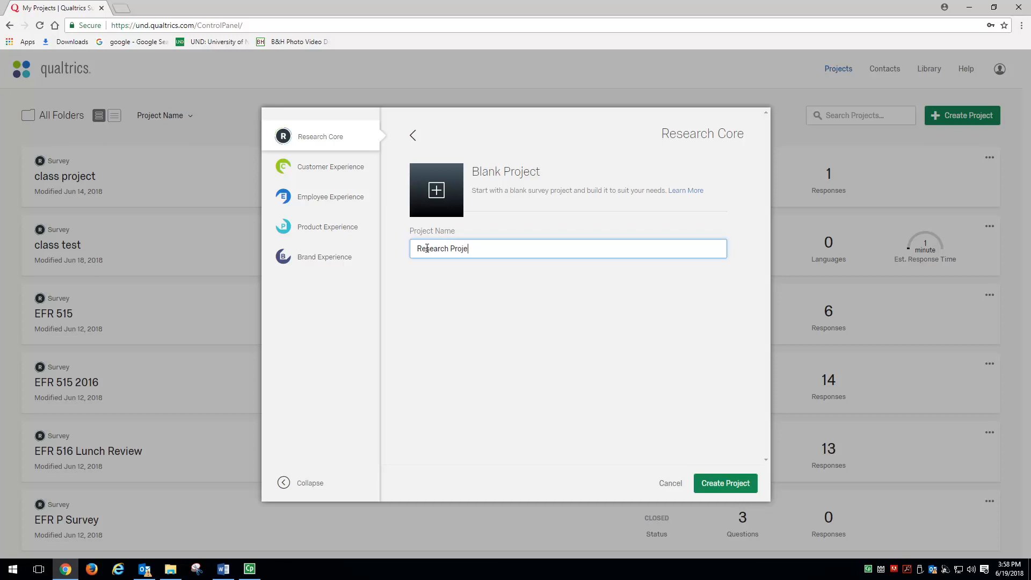
text(ct I 2018)
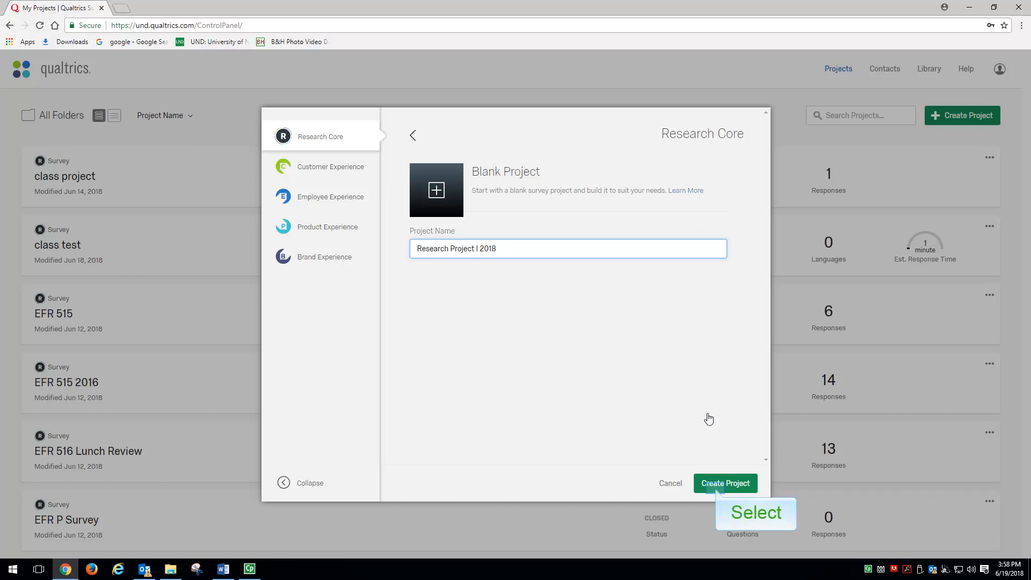
click(717, 484)
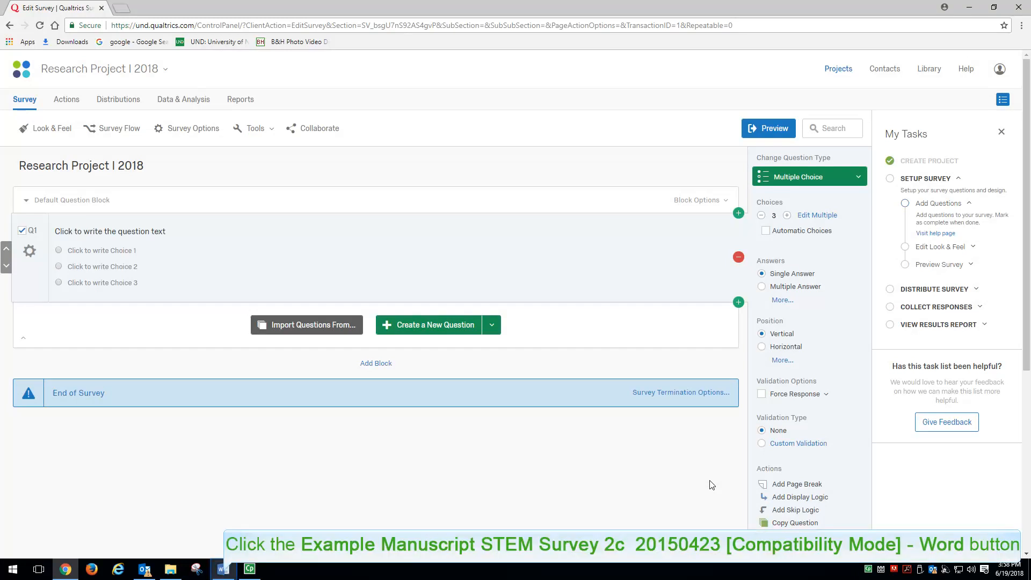
- Switch to the survey manuscript in Word, replace "Principal" in its title with "Stem", and move the window off the visible screen
click(224, 571)
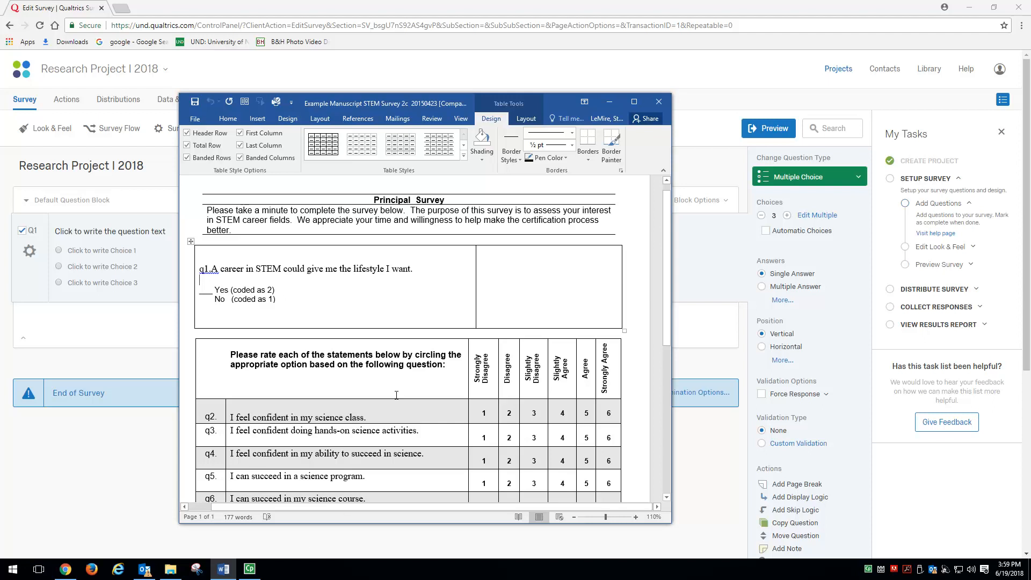
drag(415, 200, 374, 200)
key(Delete)
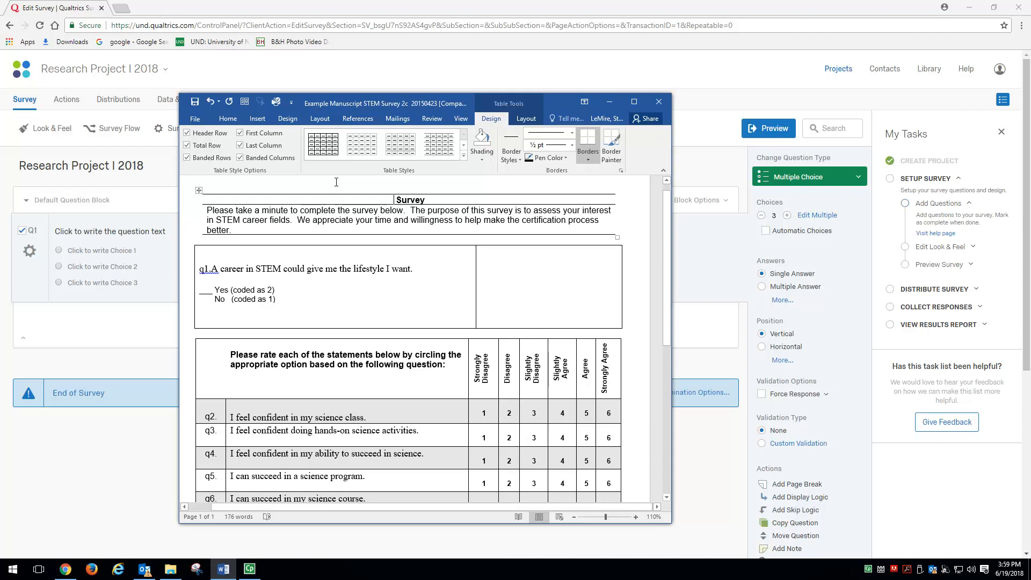
text(Ste )
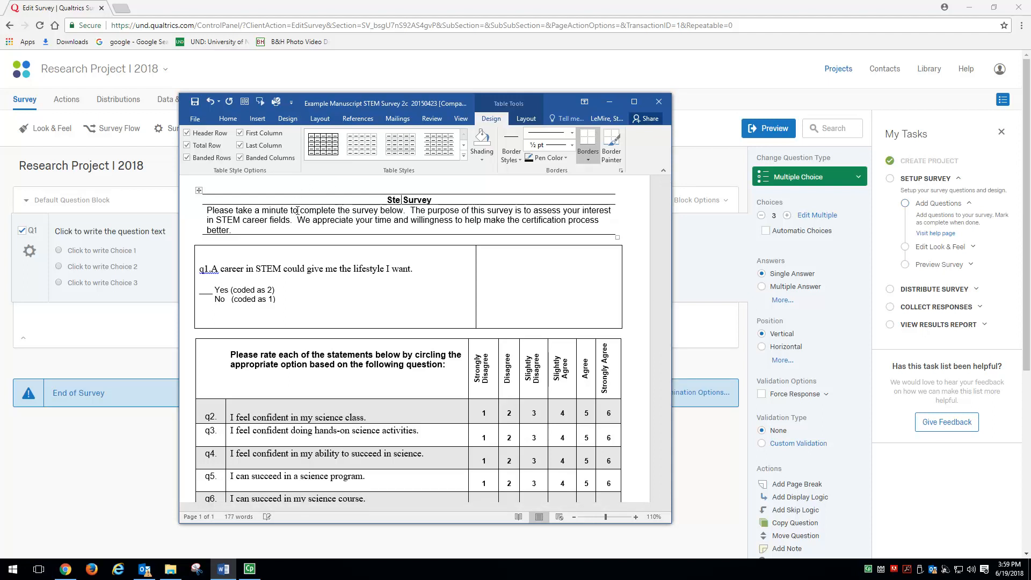
text(m)
drag(560, 102, 0, 137)
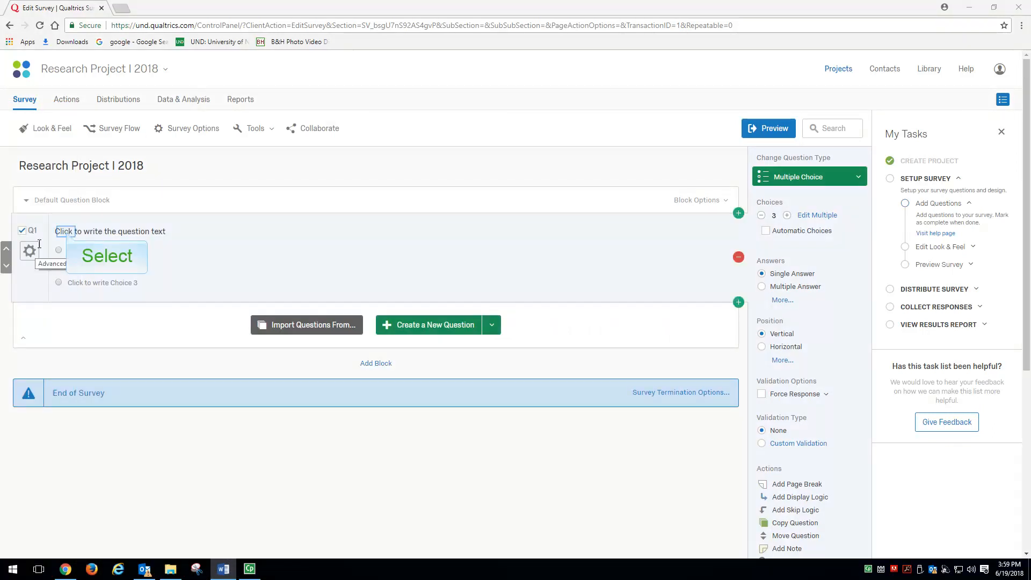
- Replace Q1's placeholder text in Qualtrics with the copied question "q1.A career in STEM could give me the lifestyle I want."
click(67, 232)
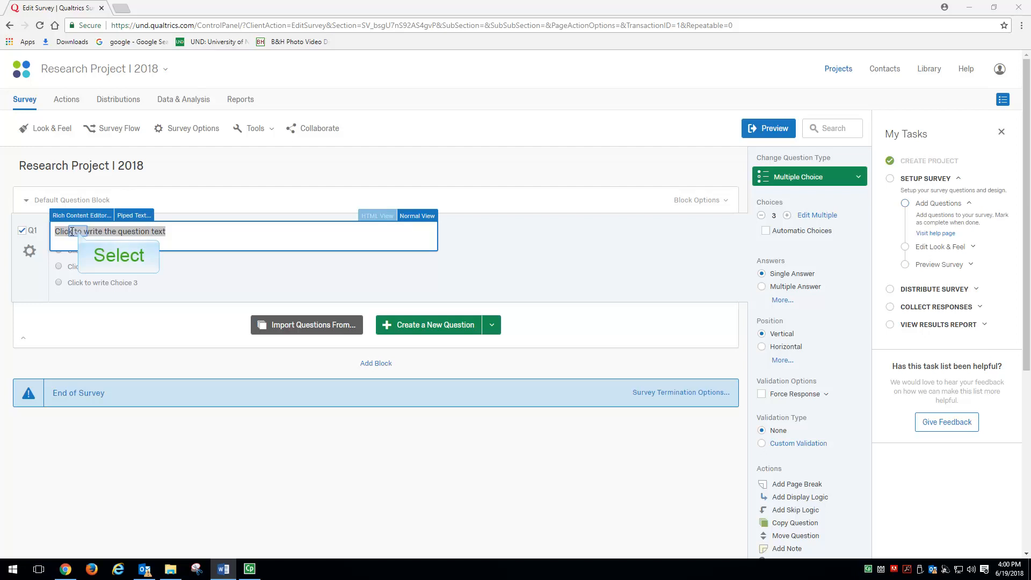
click(79, 231)
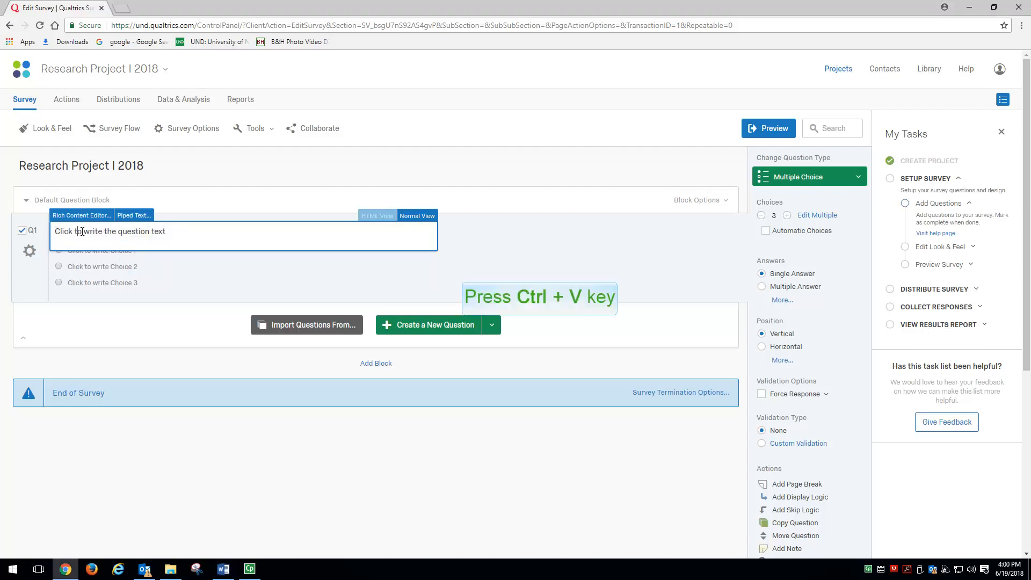
text(q1A career in STEM could give me the lifestyle I want.)
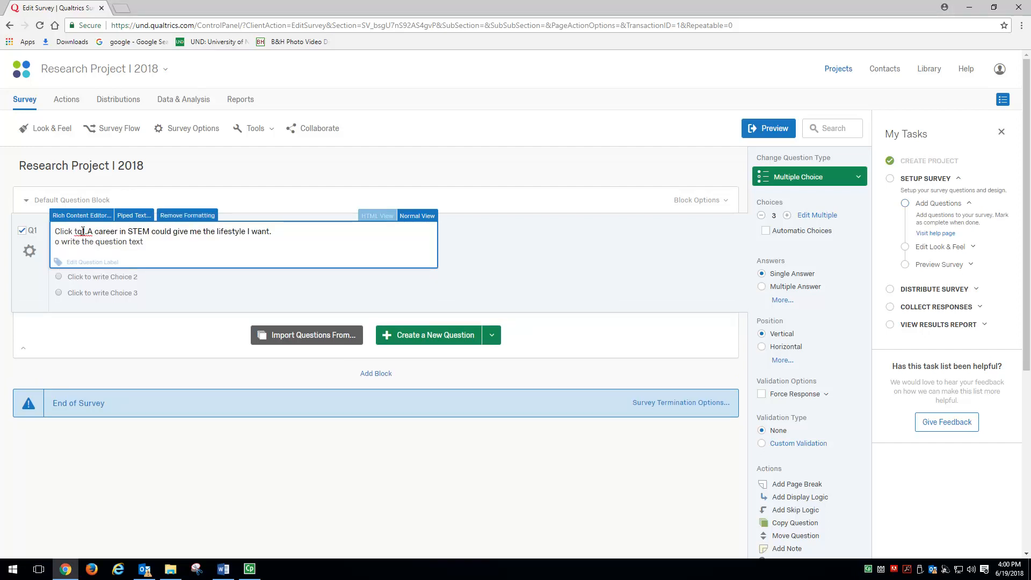
drag(78, 232, 21, 236)
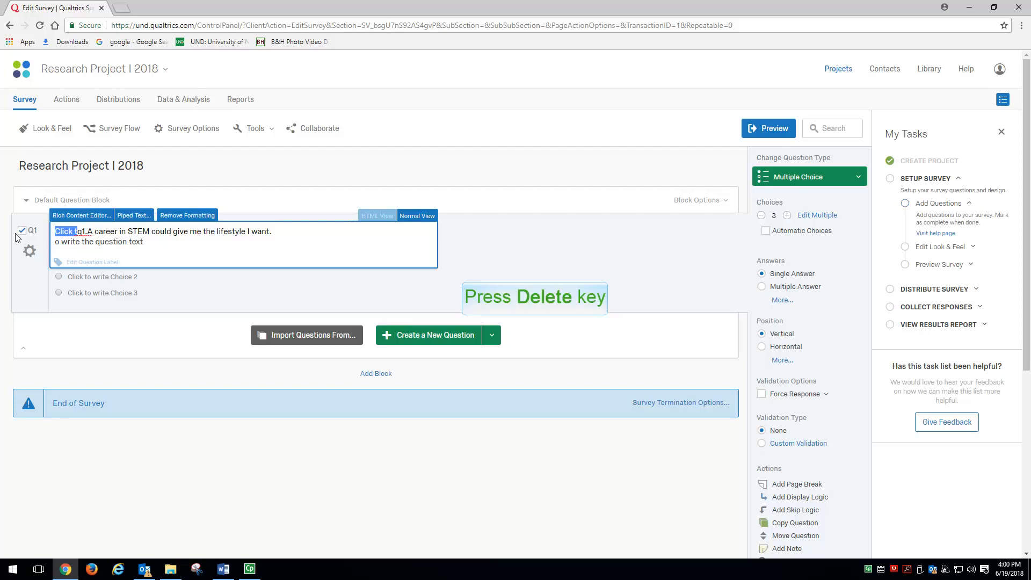
key(Delete)
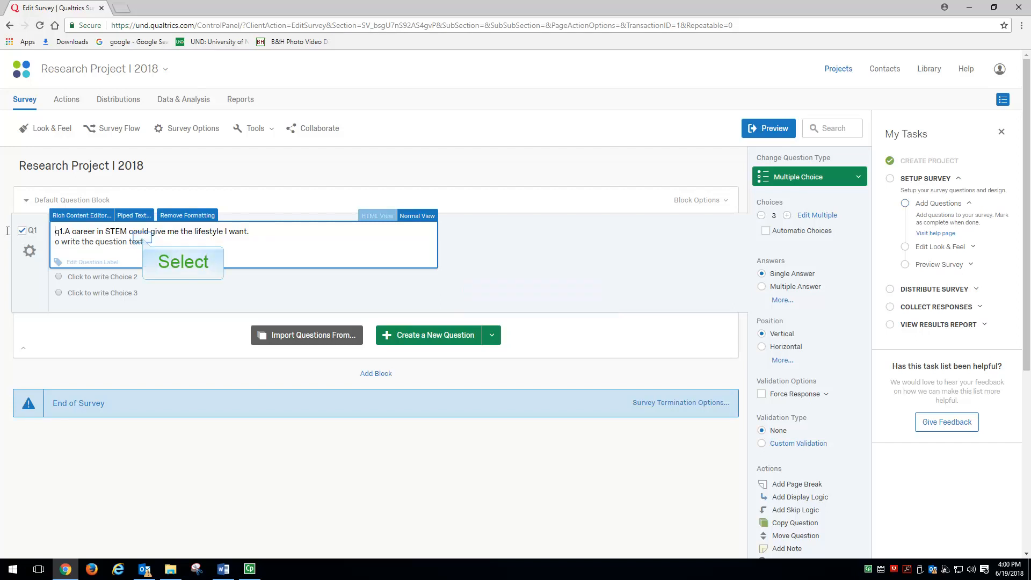
drag(143, 242, 26, 245)
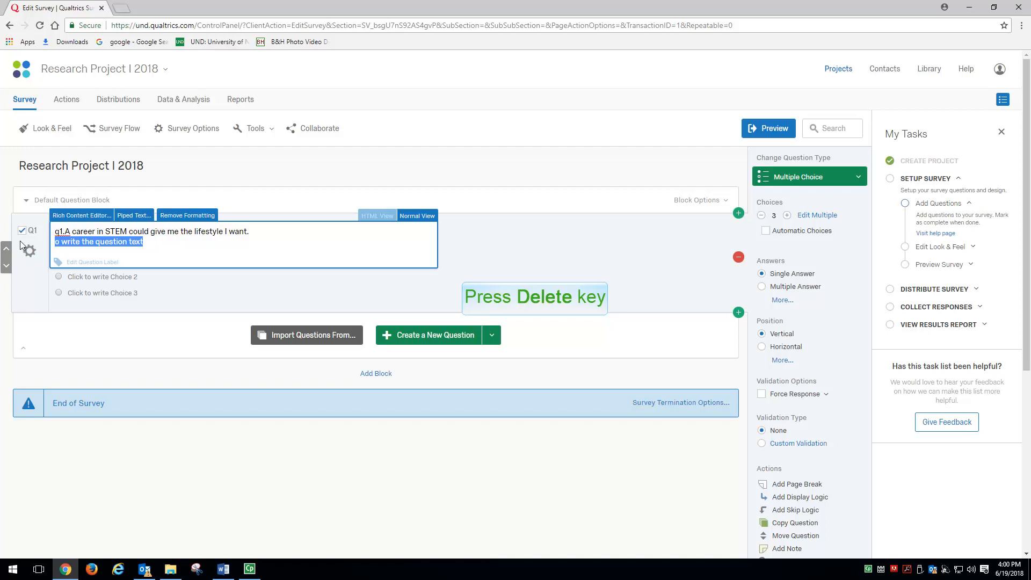
key(Delete)
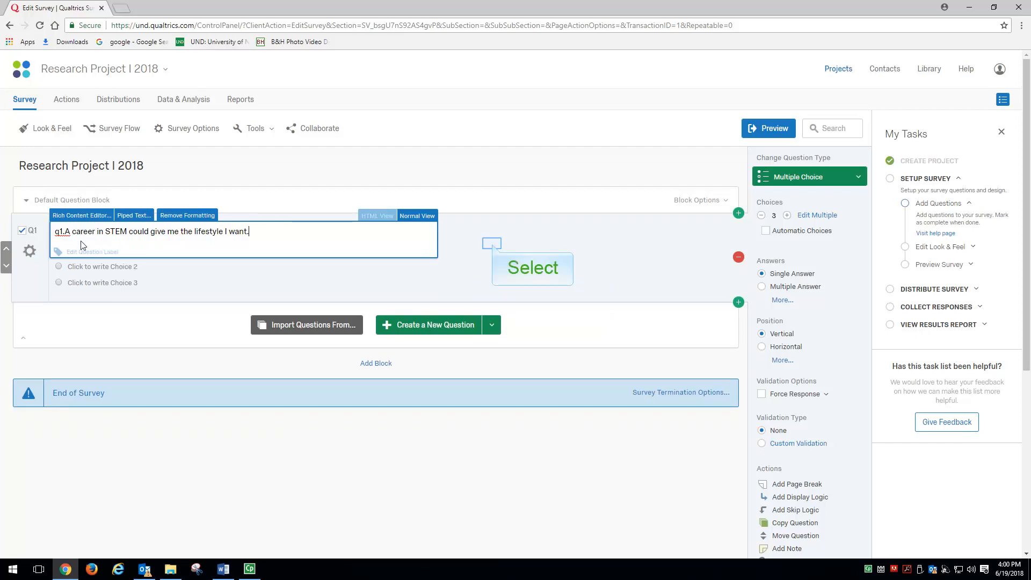
click(493, 246)
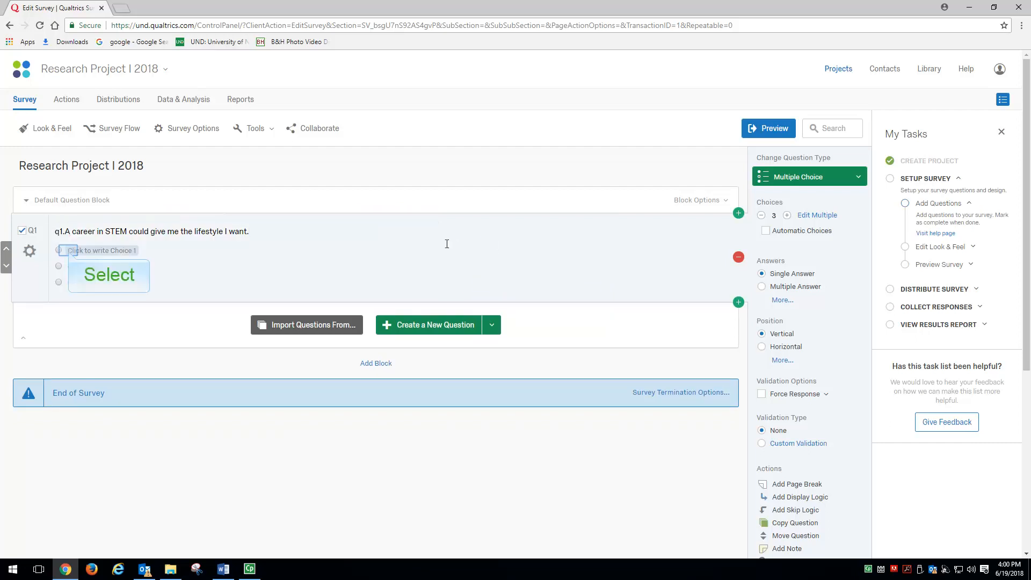
- Label Q1's first two answer choices "Yes" and "No" and reduce the number of choices to 2
click(69, 251)
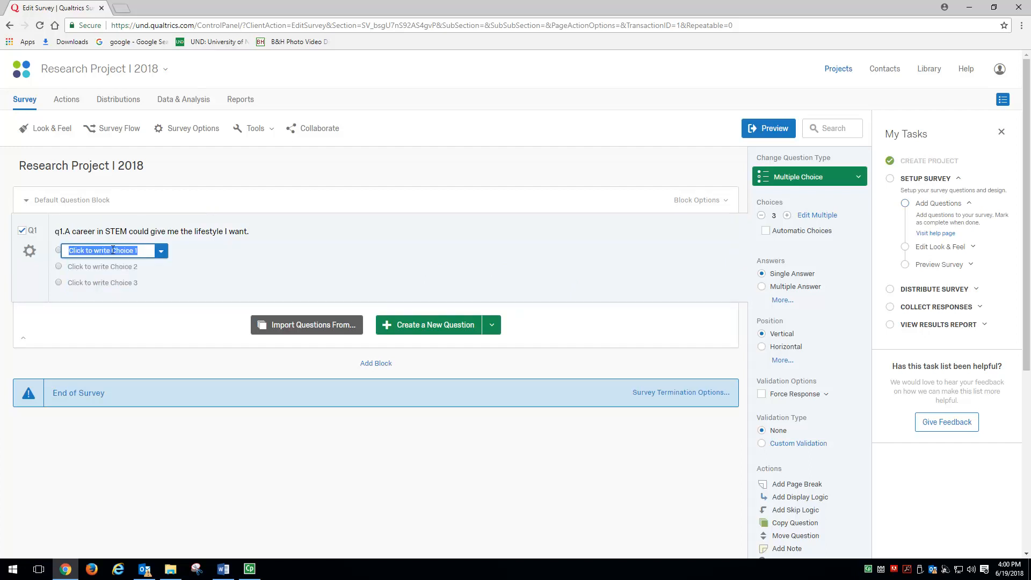
text(Yes)
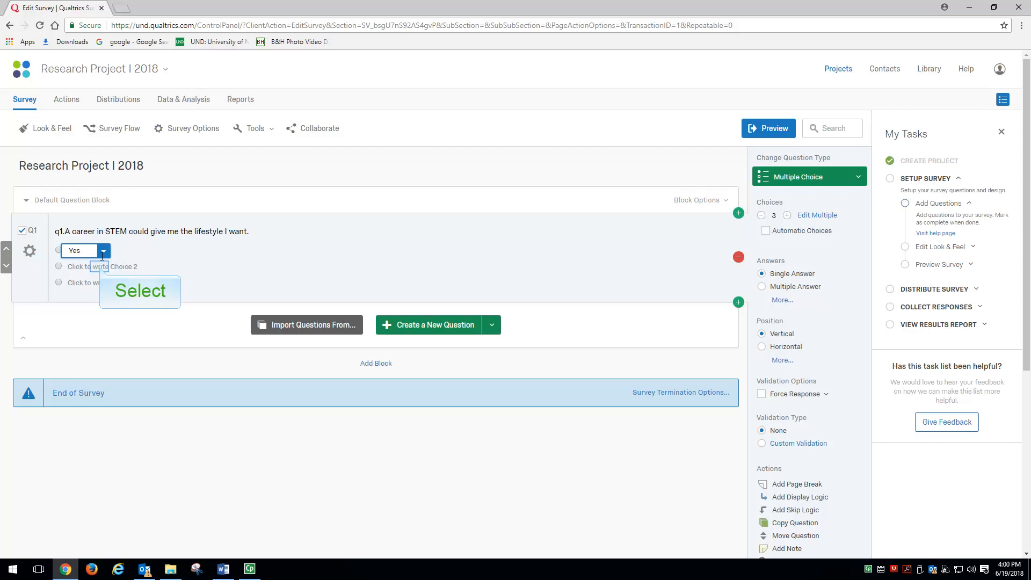
click(101, 267)
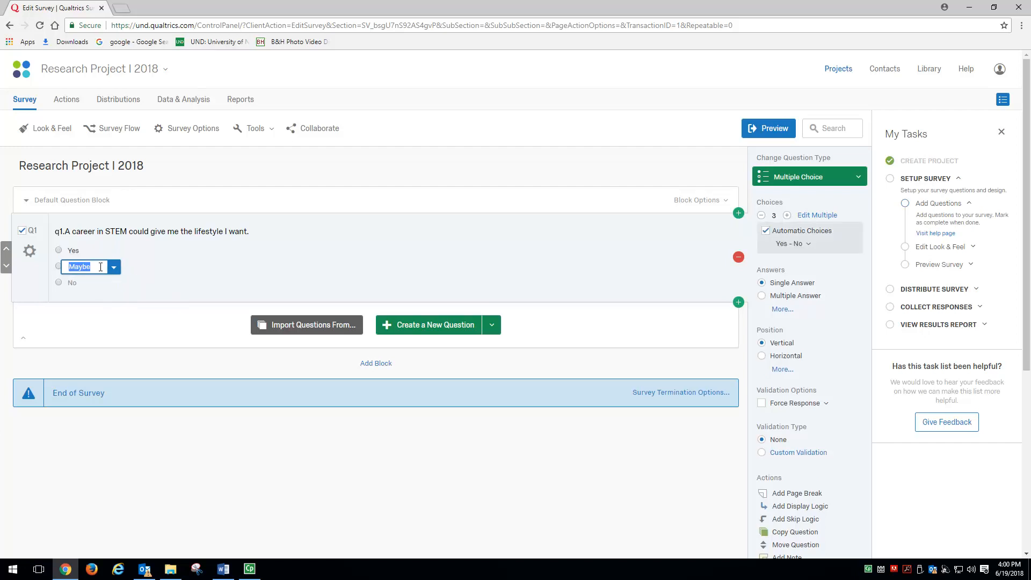
text(No)
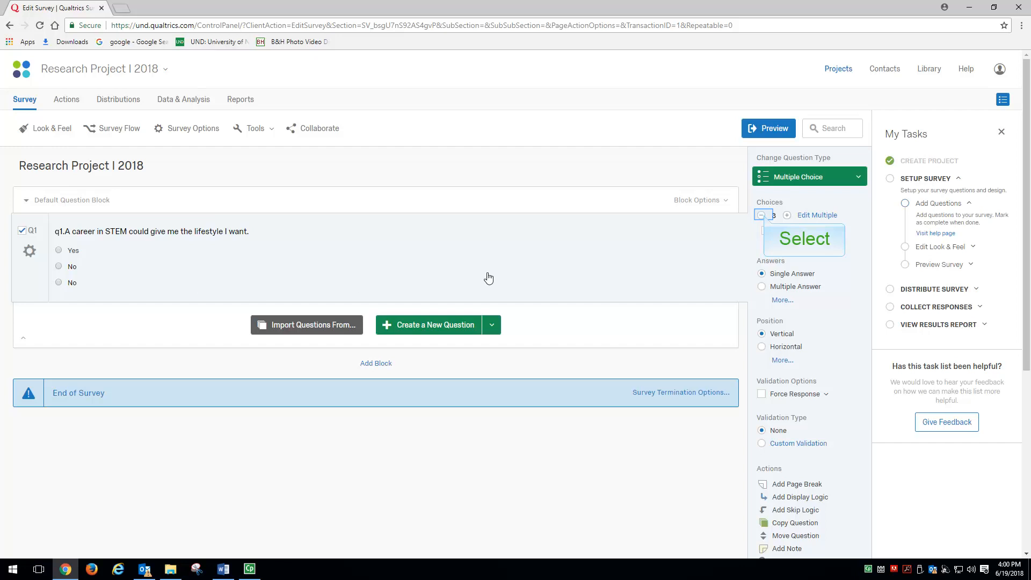
click(762, 215)
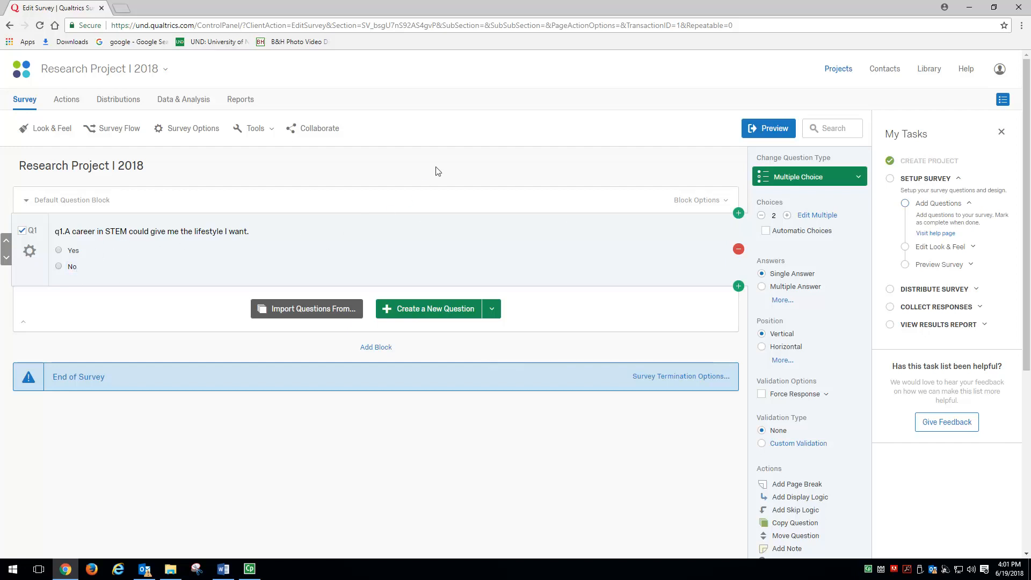
- Switch to Word to examine the rating-scale statements in the Stem Survey document, and move its window off the visible screen
key(alt+Tab)
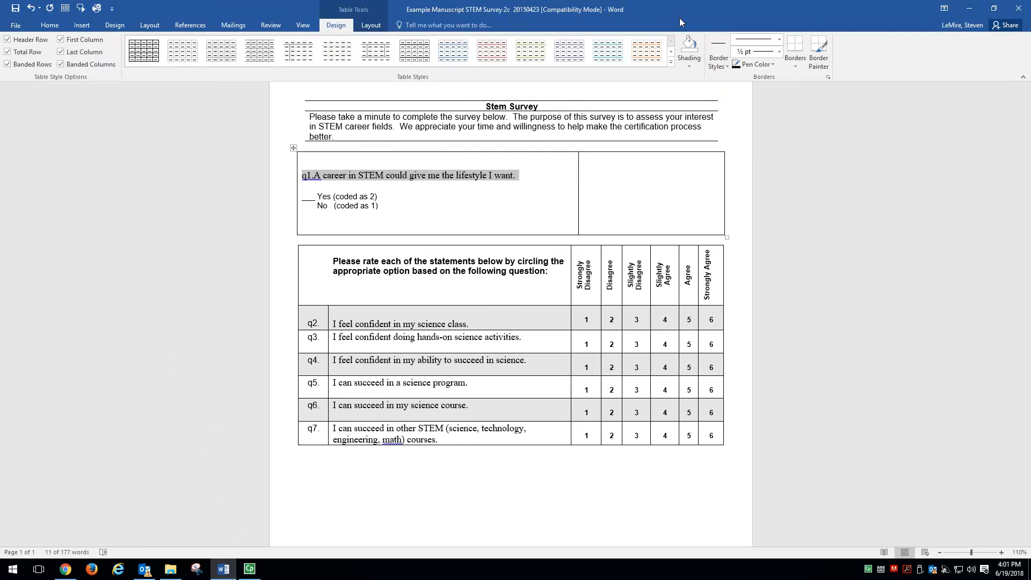
drag(679, 17, 0, 98)
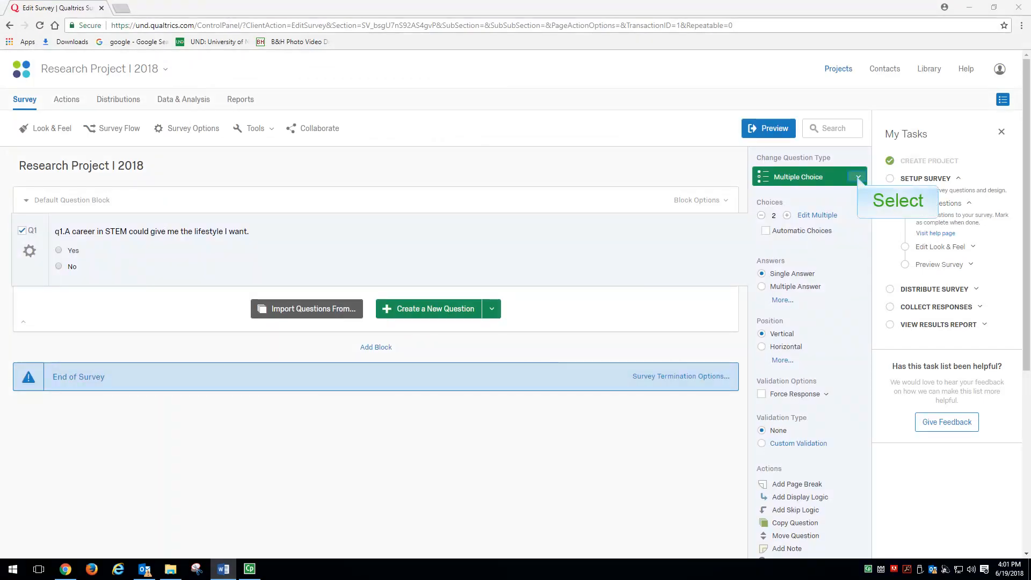
- Change the question type of Q1 from multiple choice to Matrix Table
click(858, 179)
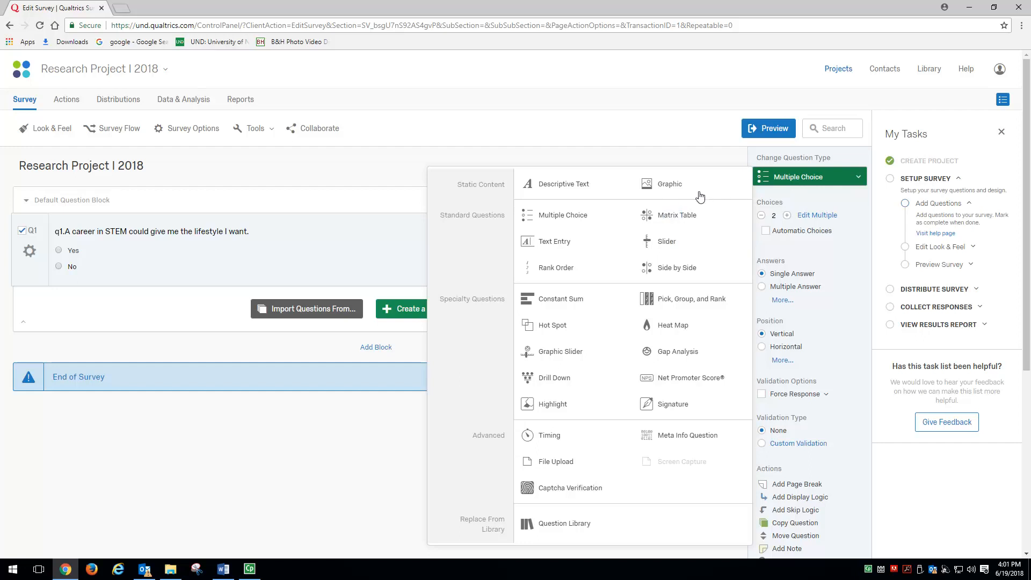
click(674, 216)
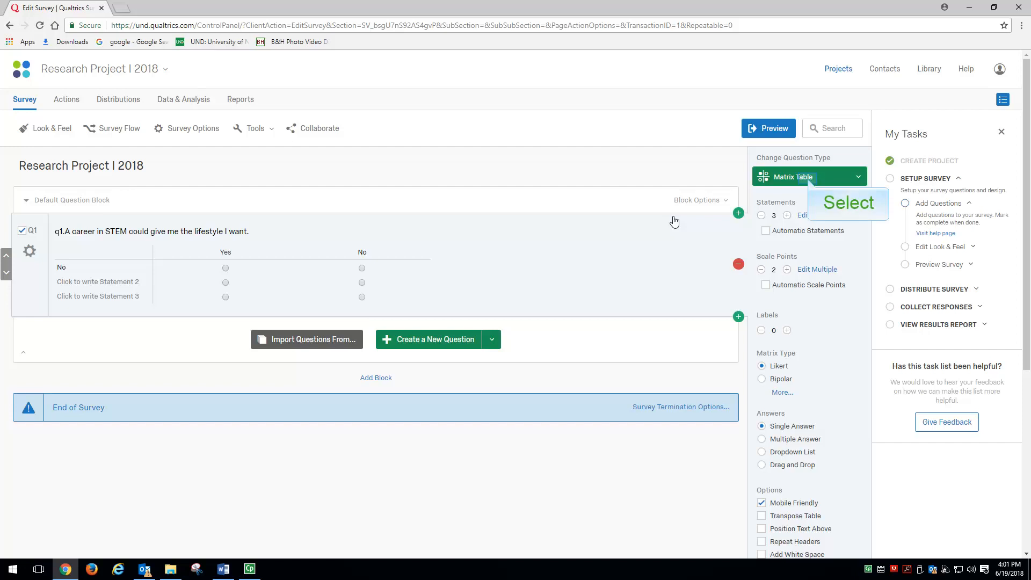
click(810, 180)
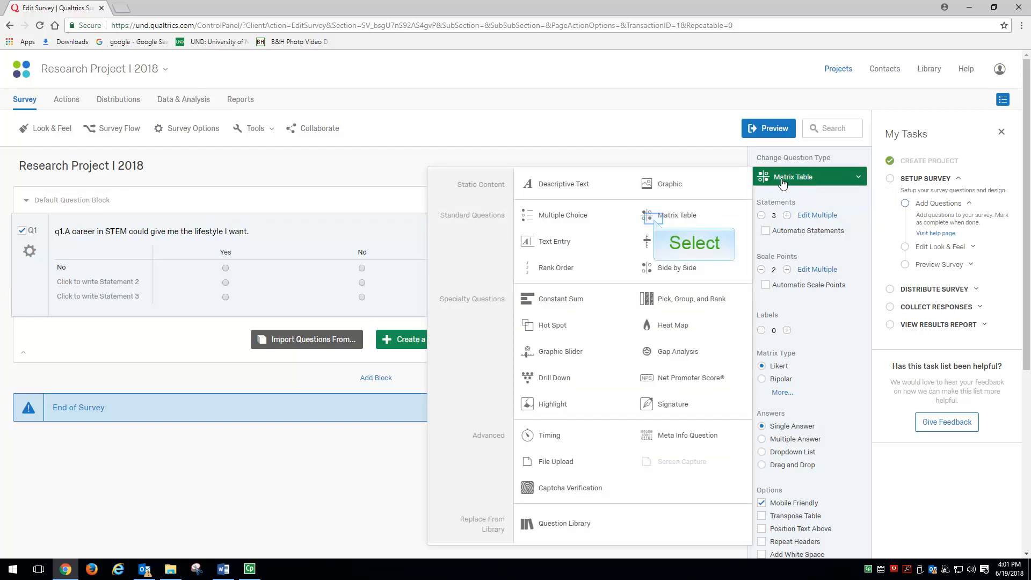
click(656, 224)
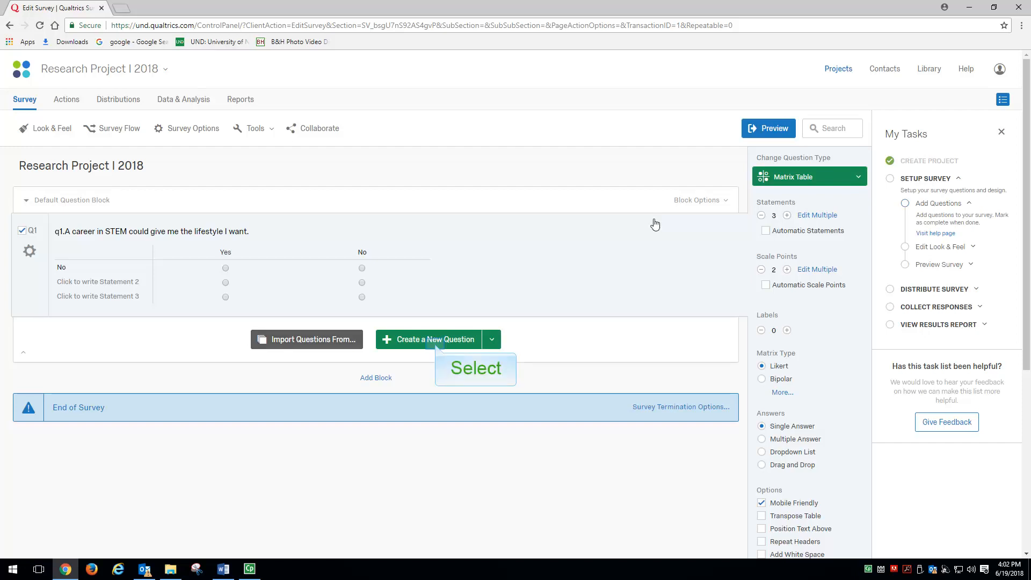
- Create a new question below Q1 and increase its number of choices to 6
click(437, 341)
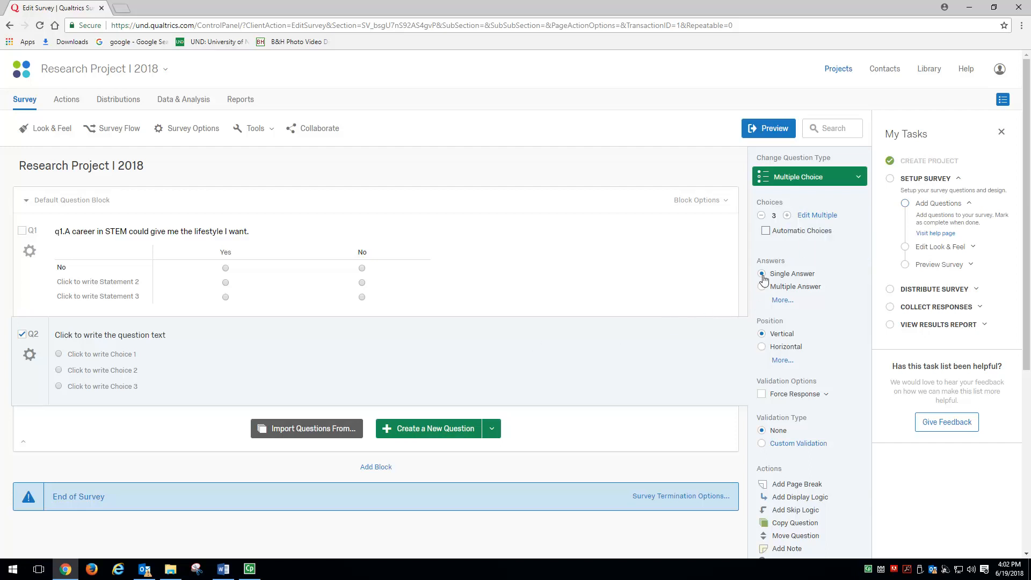
click(787, 215)
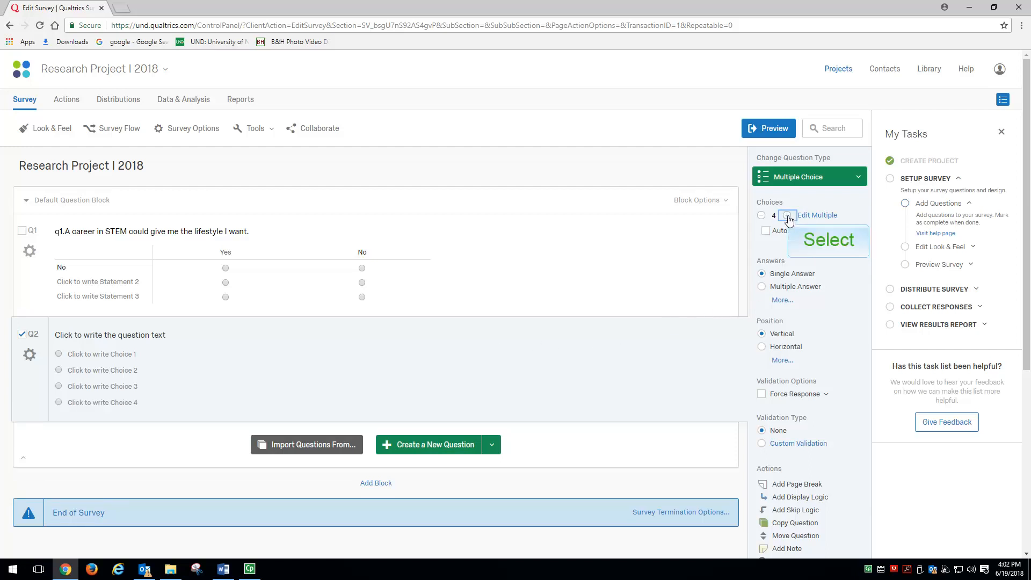
click(787, 216)
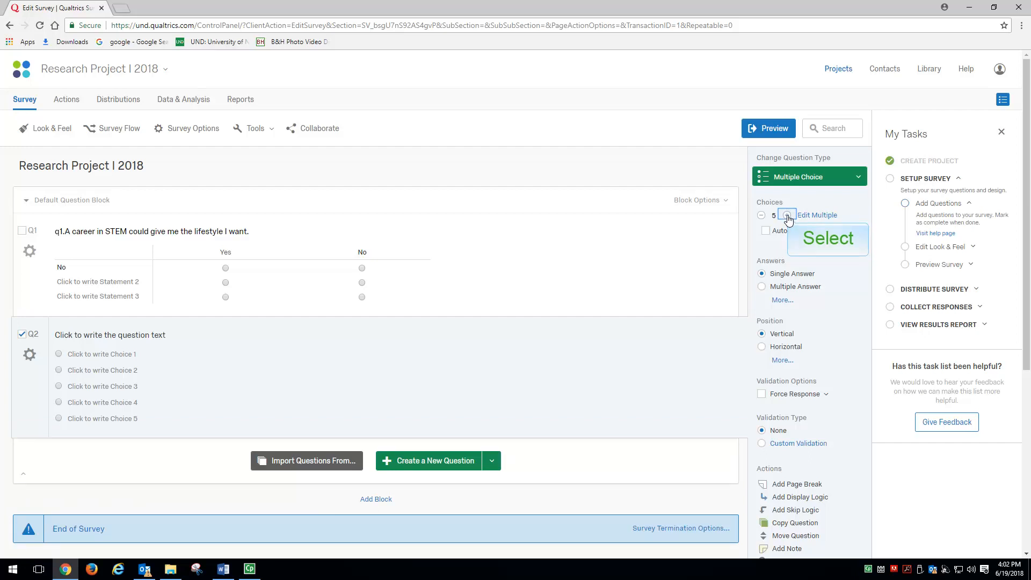
click(788, 216)
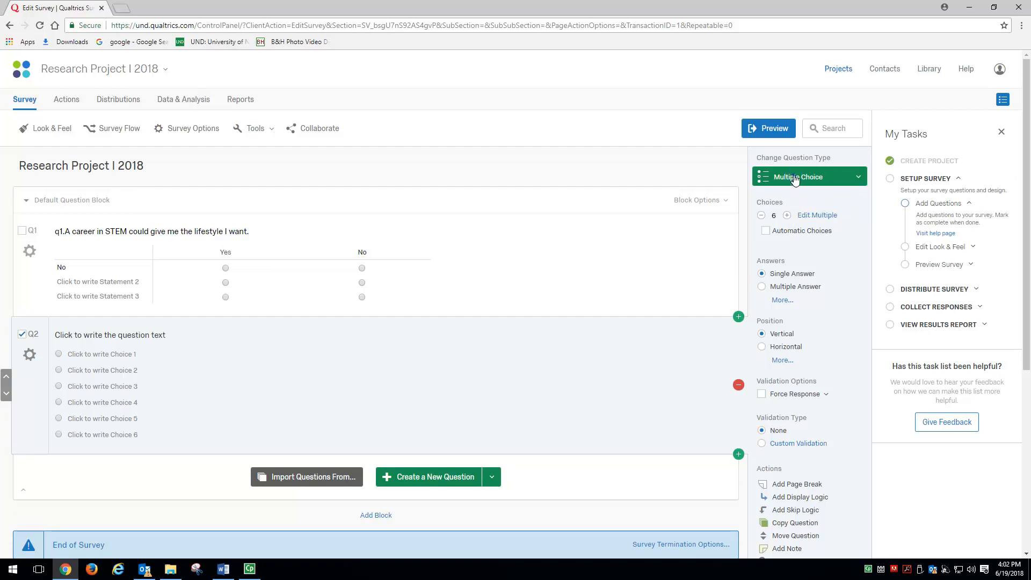
- Change Q2's question type to Matrix Table and increase its scale points to 6
click(768, 178)
click(672, 215)
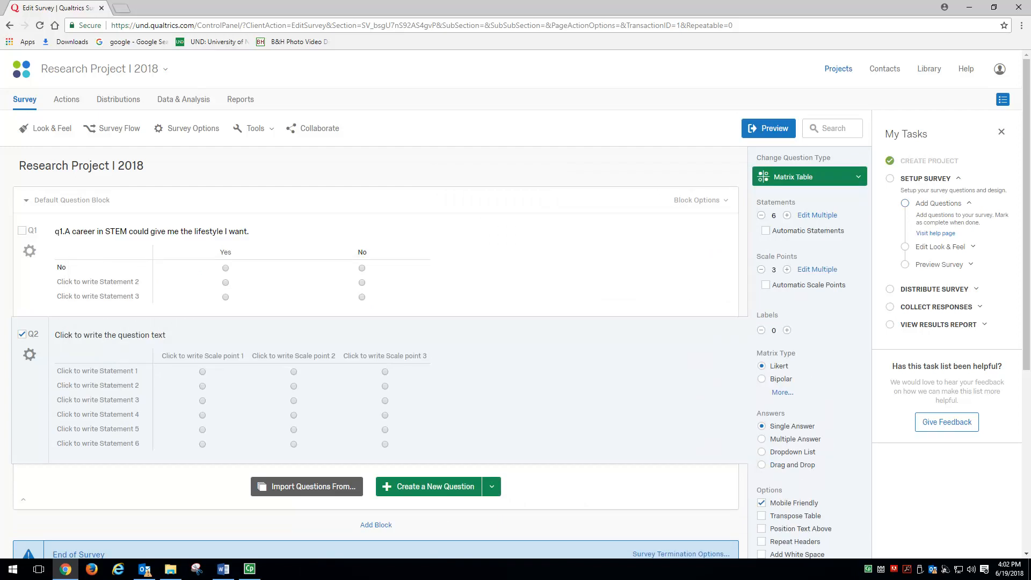
click(787, 270)
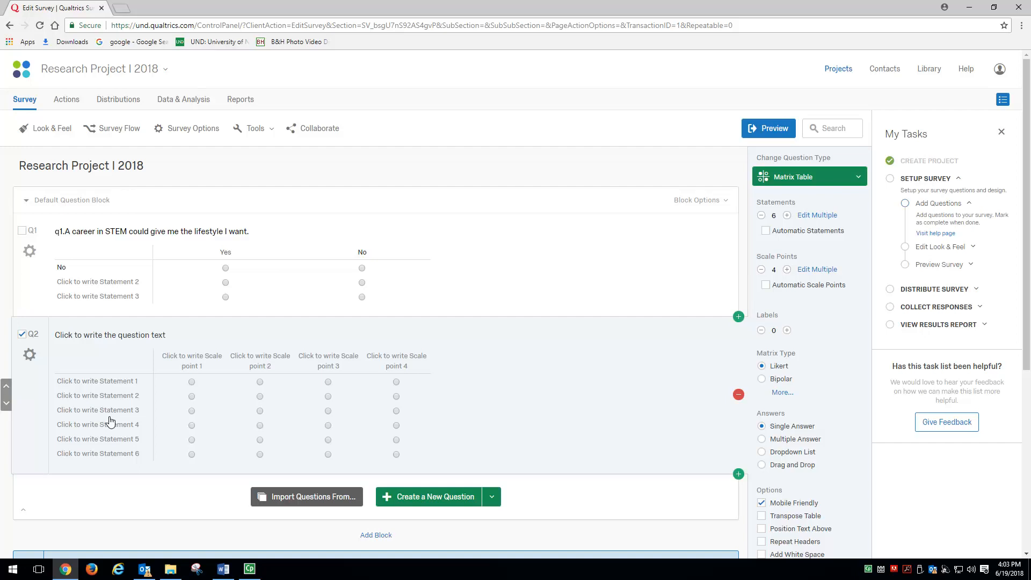
click(787, 270)
click(787, 270)
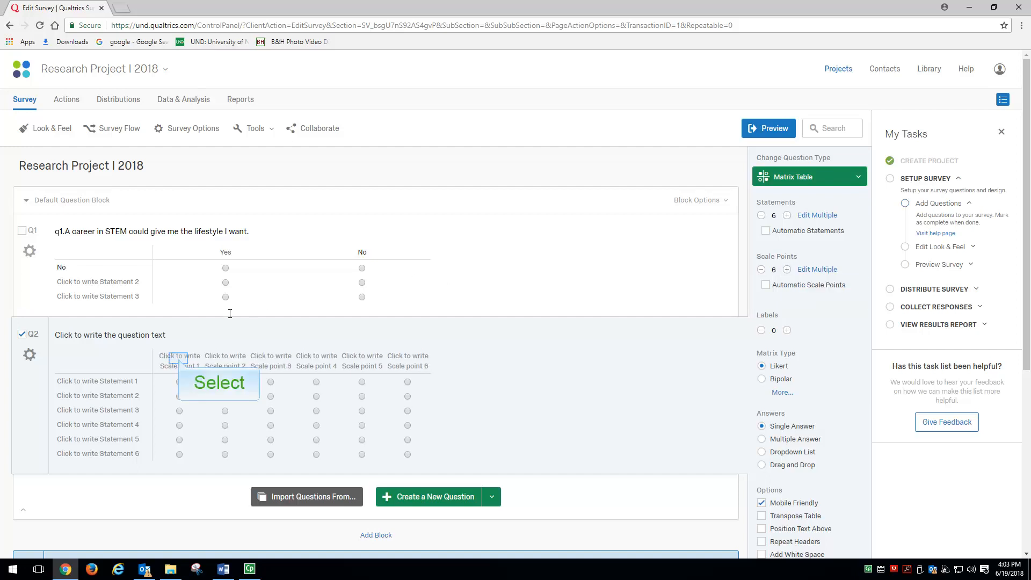
- Switch to Word to check the rating-scale labels in the Stem Survey, restore its window down, and move it off the visible screen
click(180, 362)
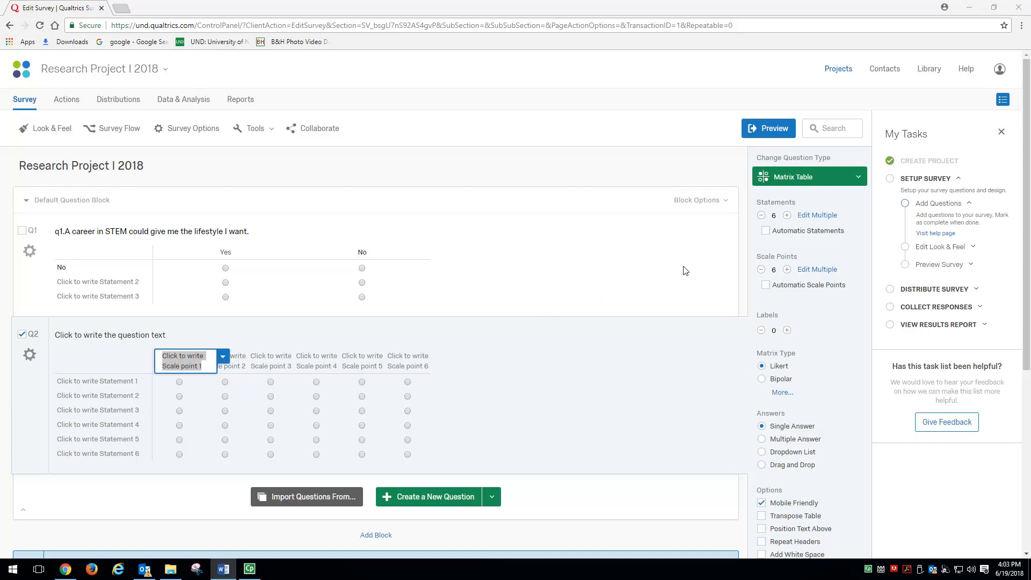
key(alt+Tab)
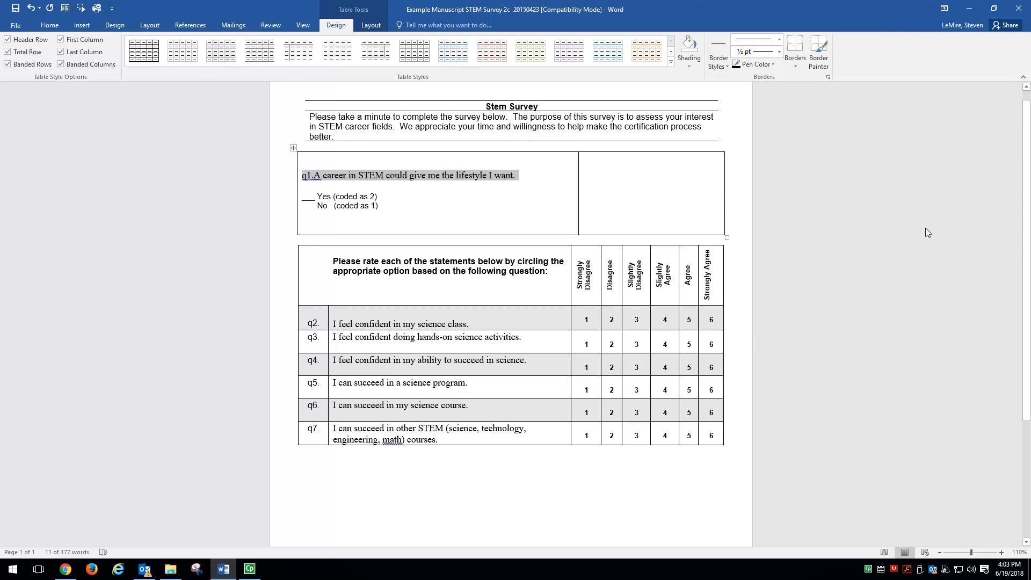
click(970, 9)
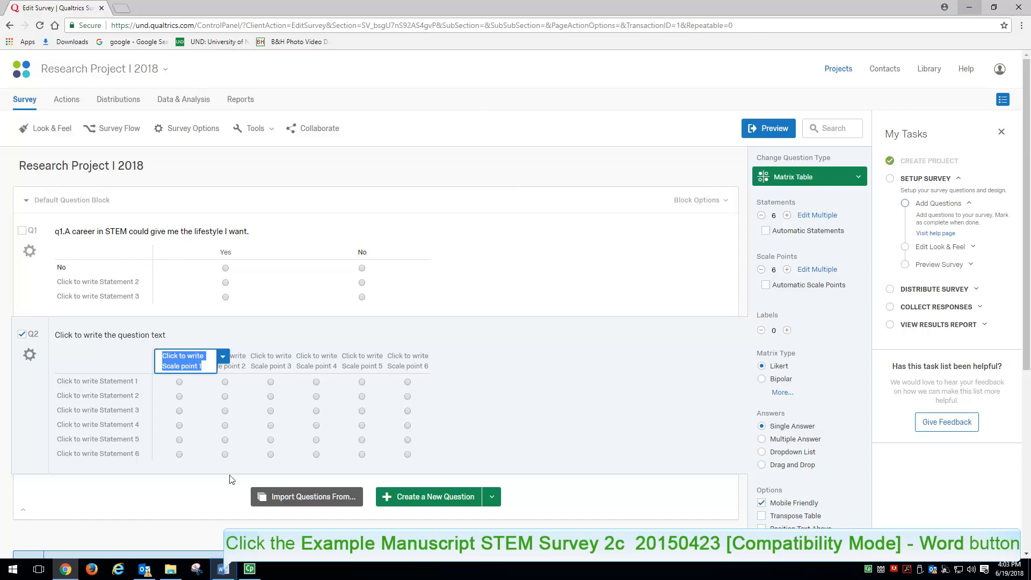
click(223, 570)
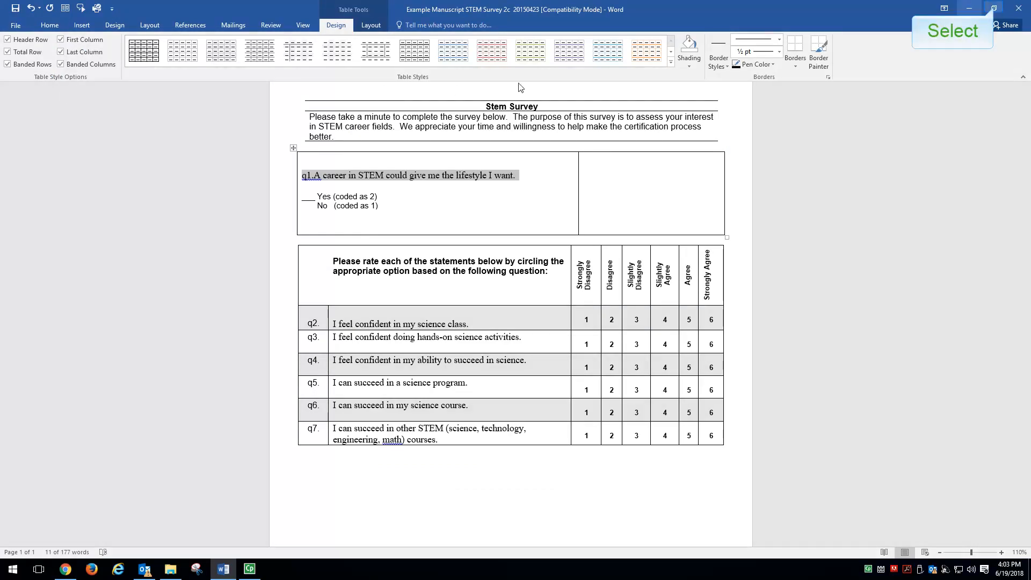
click(995, 8)
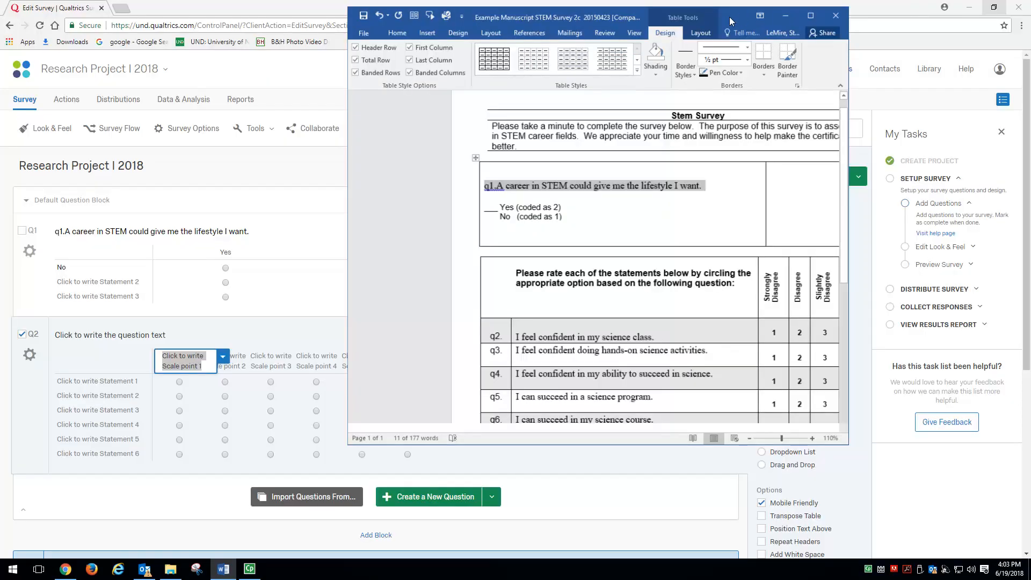
drag(727, 24, 0, 43)
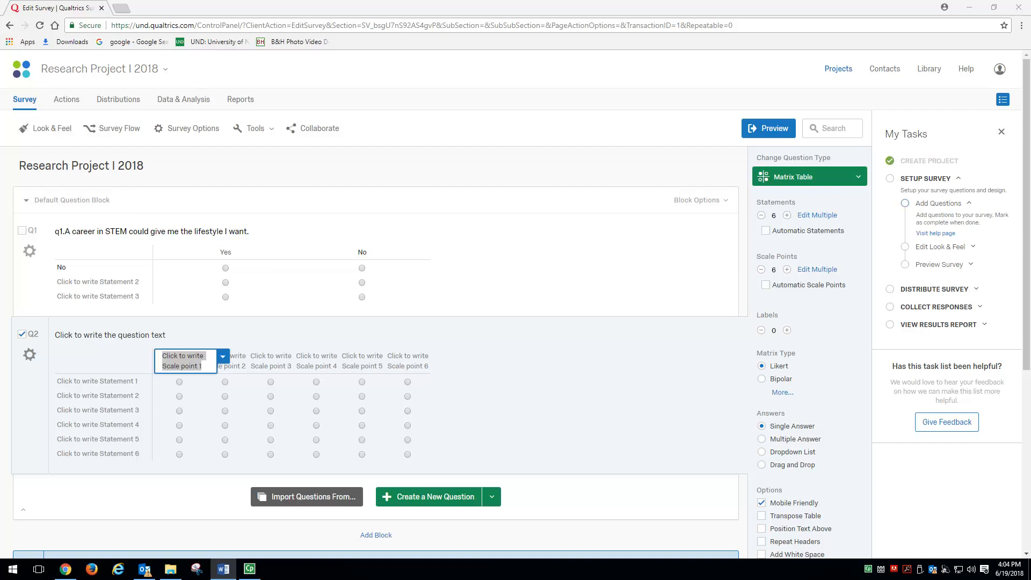
- Label Q2's first scale point "Strongly Disagree (1)" and open the second scale point for editing
click(185, 361)
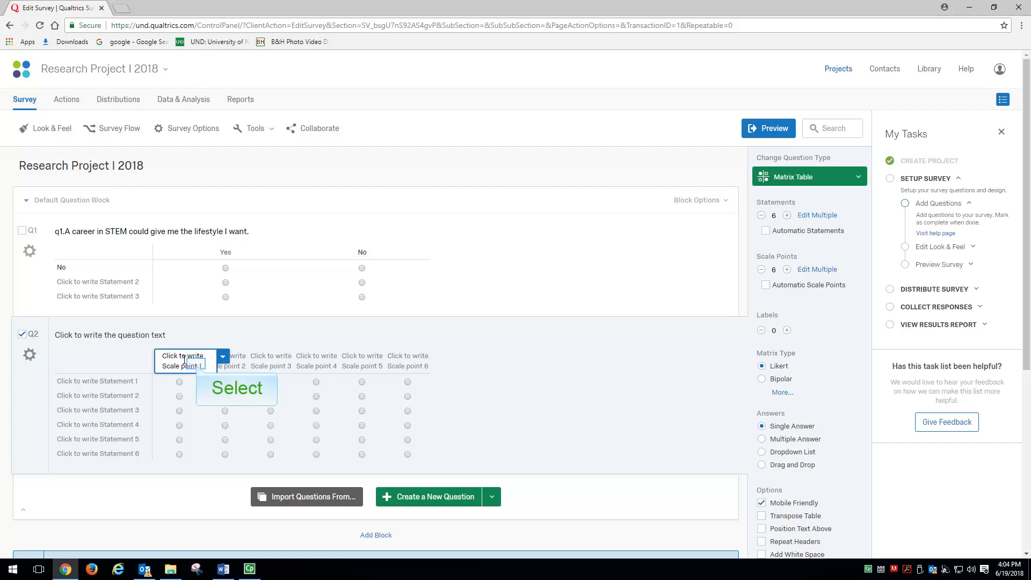
triple_click(196, 364)
text(Stro)
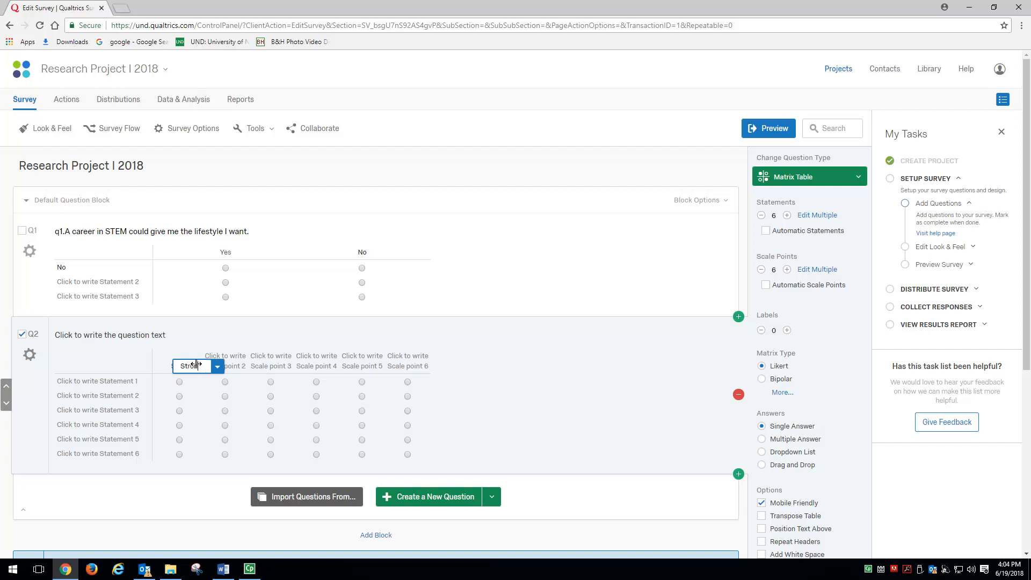
key(BackSpace)
key(BackSpace)
text(ongly)
key(BackSpace)
key(BackSpace)
key(BackSpace)
text(gly Disagree)
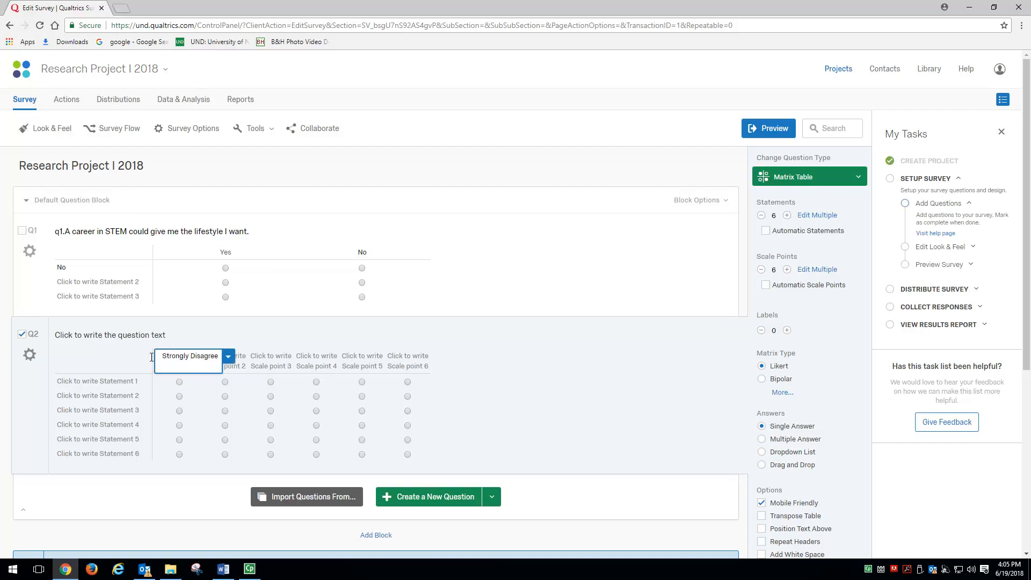
text( ()
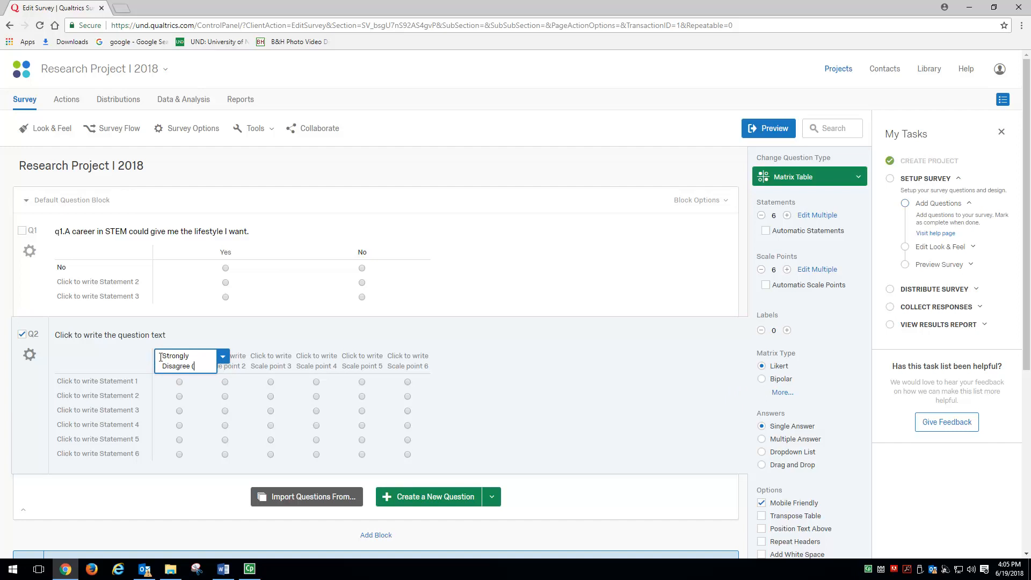
text(1)
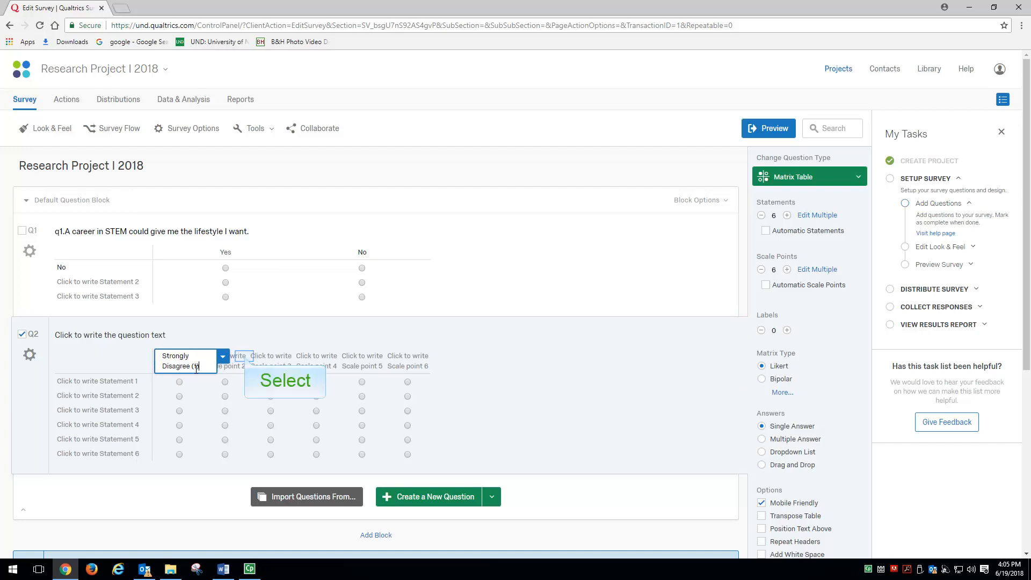
click(243, 360)
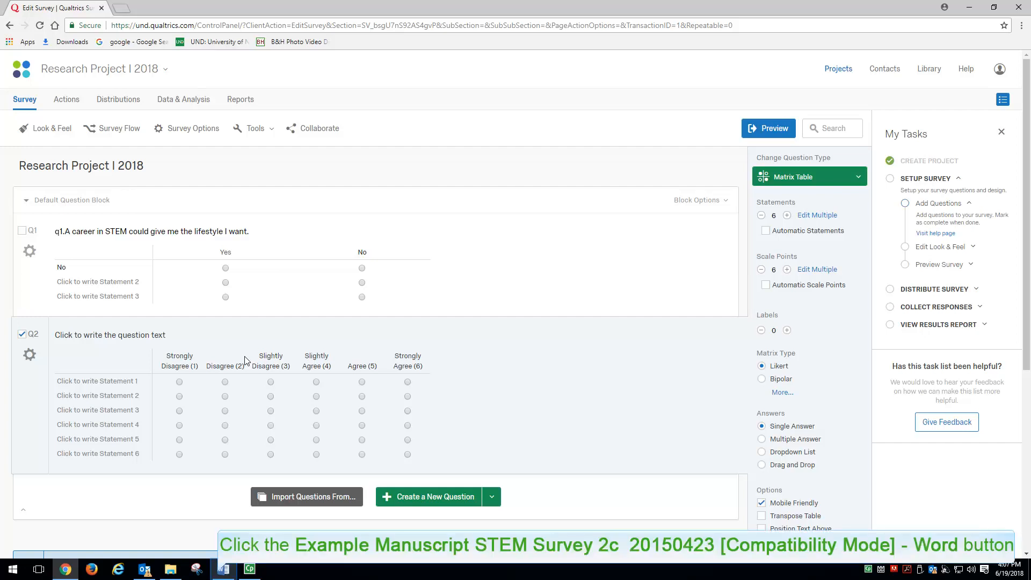
- Copy the statement "I feel confident in my science class." from the Word manuscript into Q2's first statement in Qualtrics
click(219, 573)
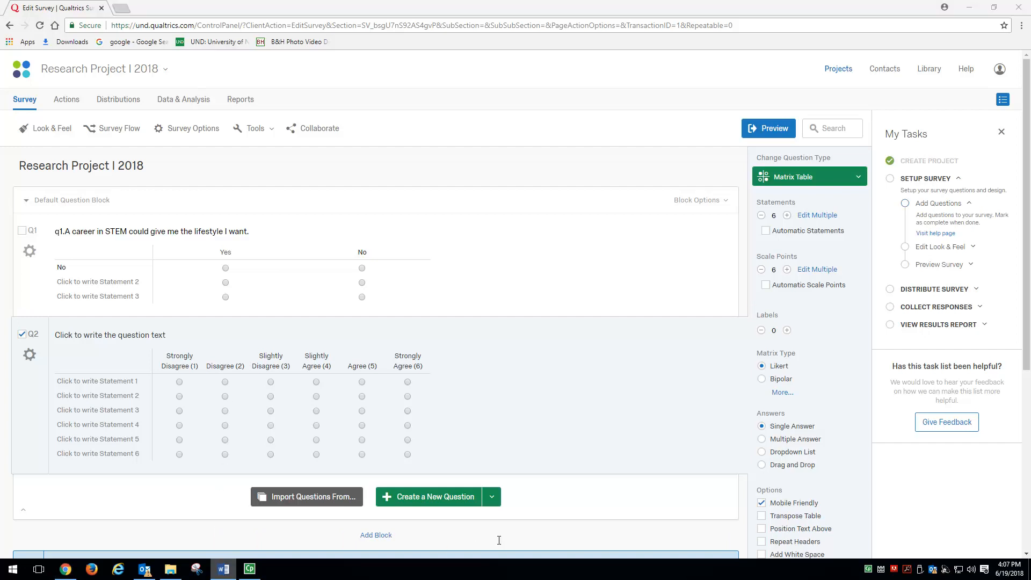
drag(657, 369, 528, 365)
key(ctrl+c)
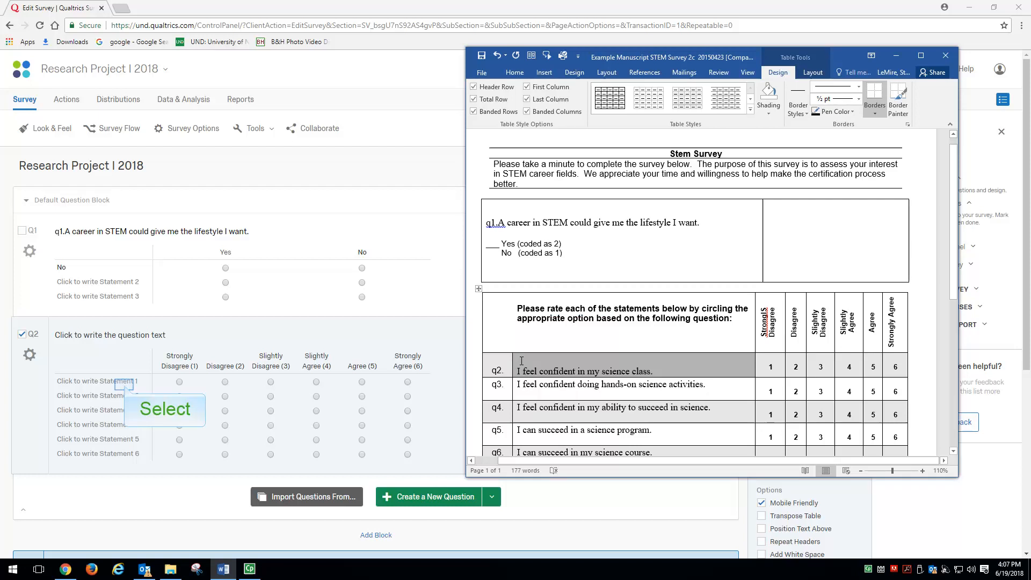
click(125, 385)
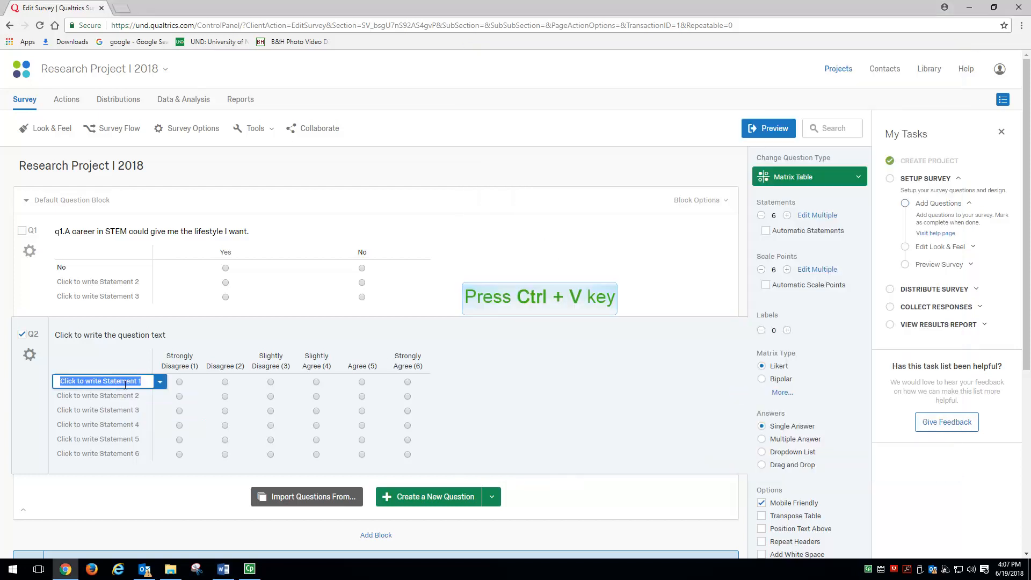
key(ctrl+v)
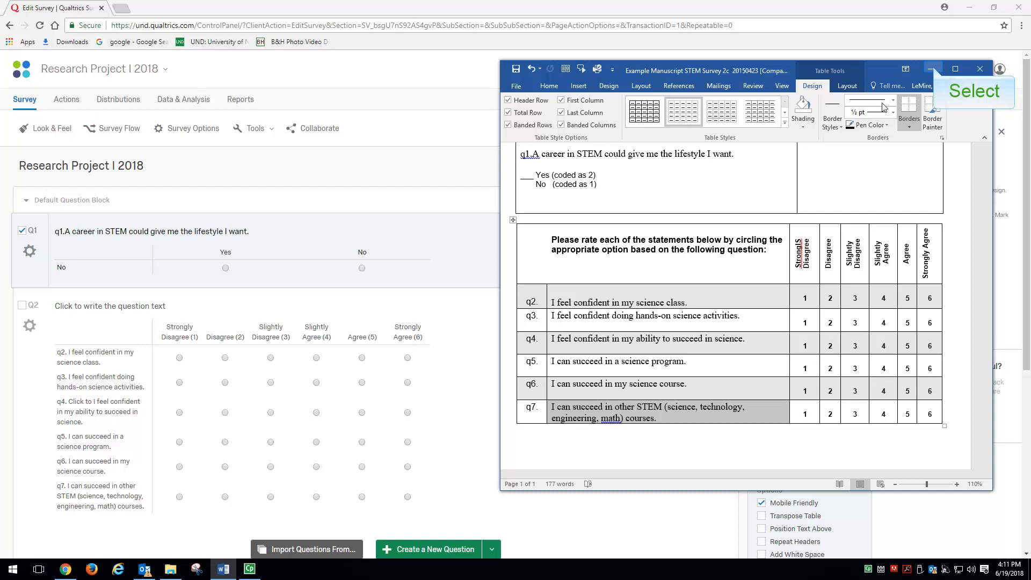
- Minimize the Word manuscript, preview the survey in Qualtrics, and close the preview
click(933, 69)
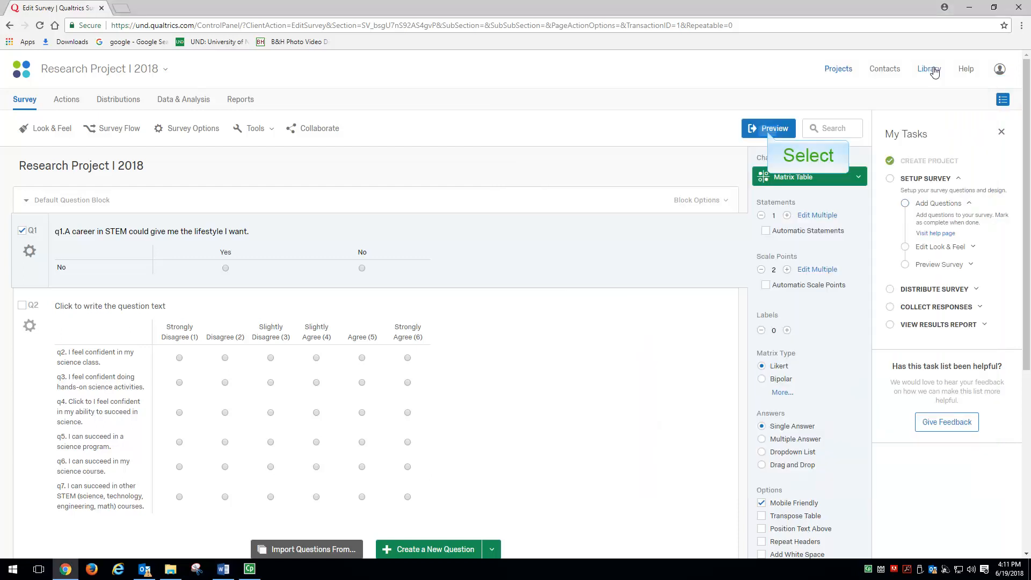
click(770, 132)
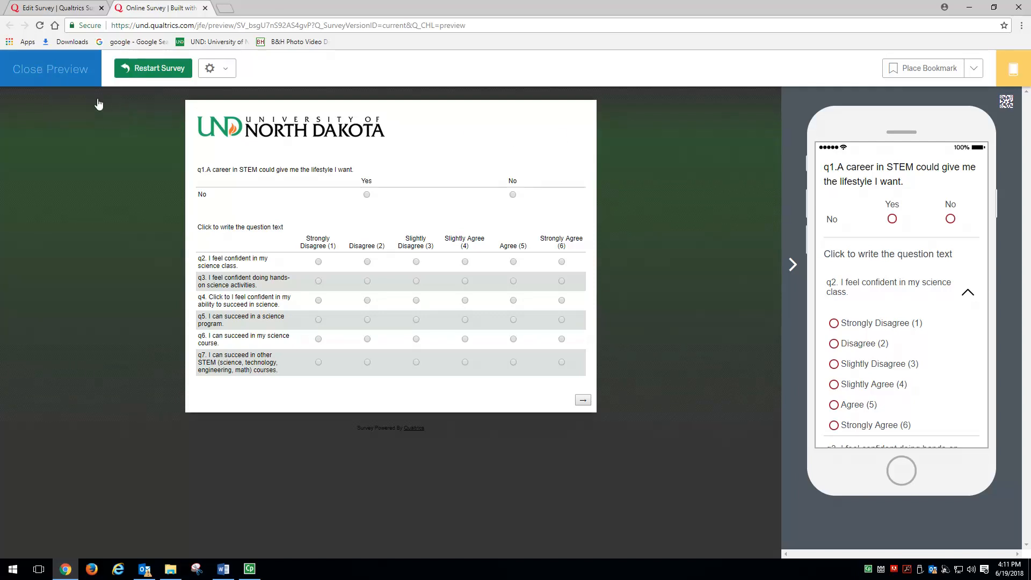
click(48, 75)
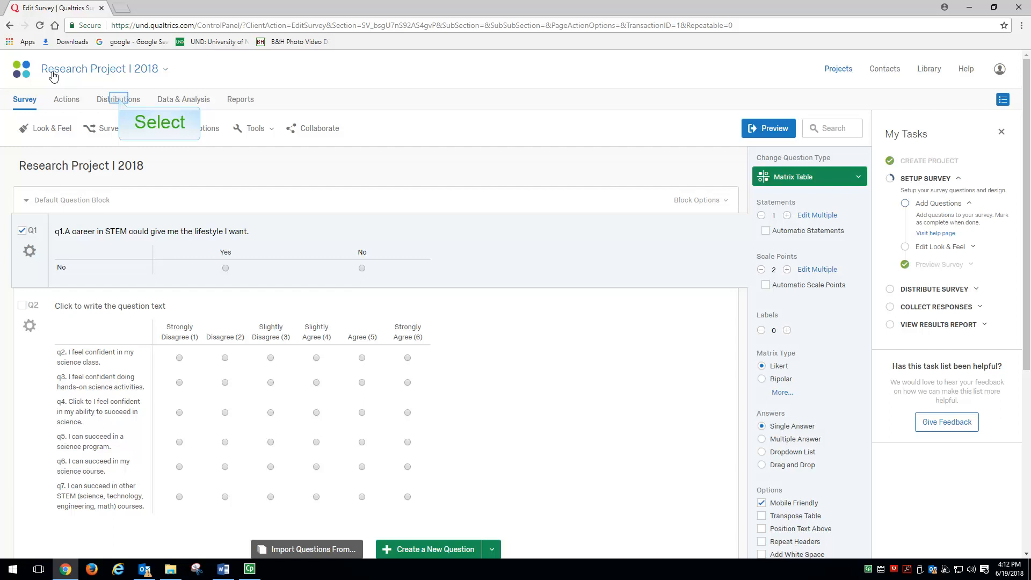
- Get a single reusable anonymous link for distributing the survey and select its full address
click(119, 102)
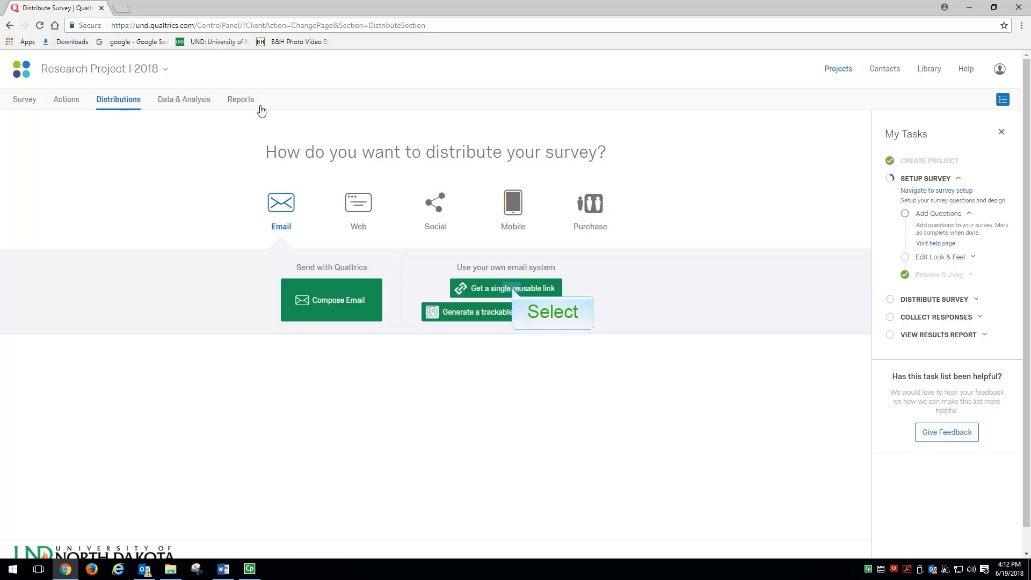
click(513, 291)
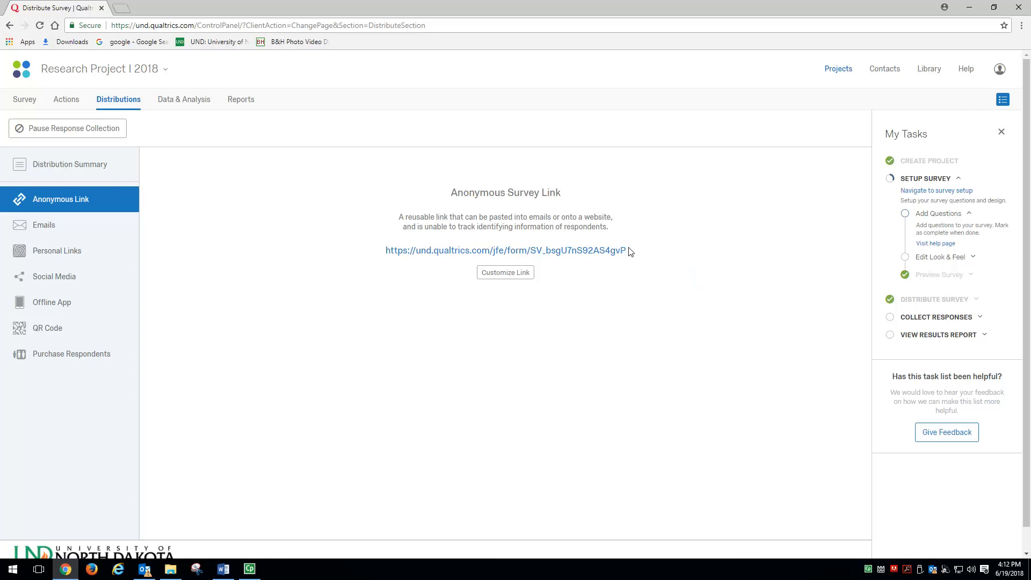
drag(627, 249, 379, 254)
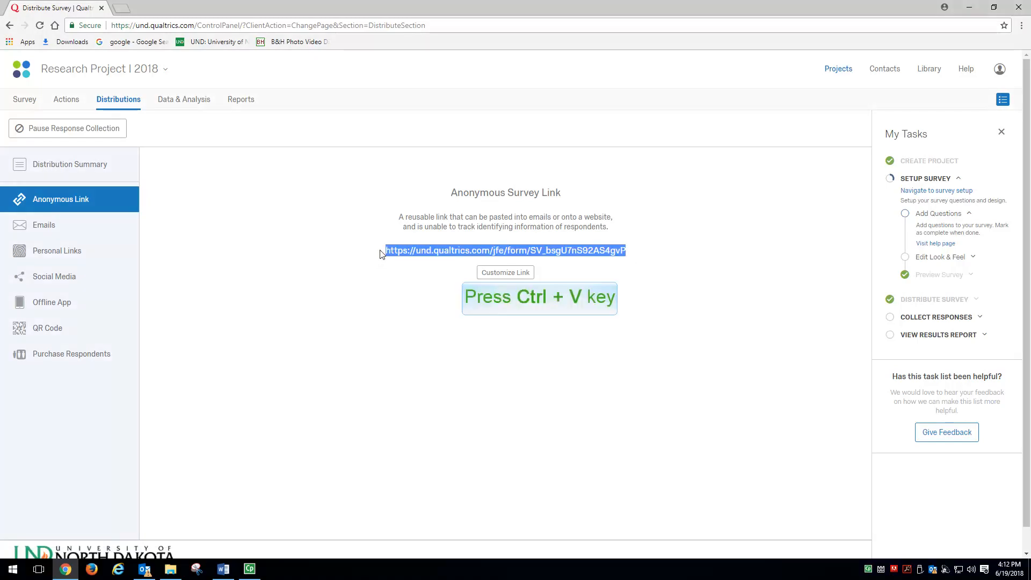